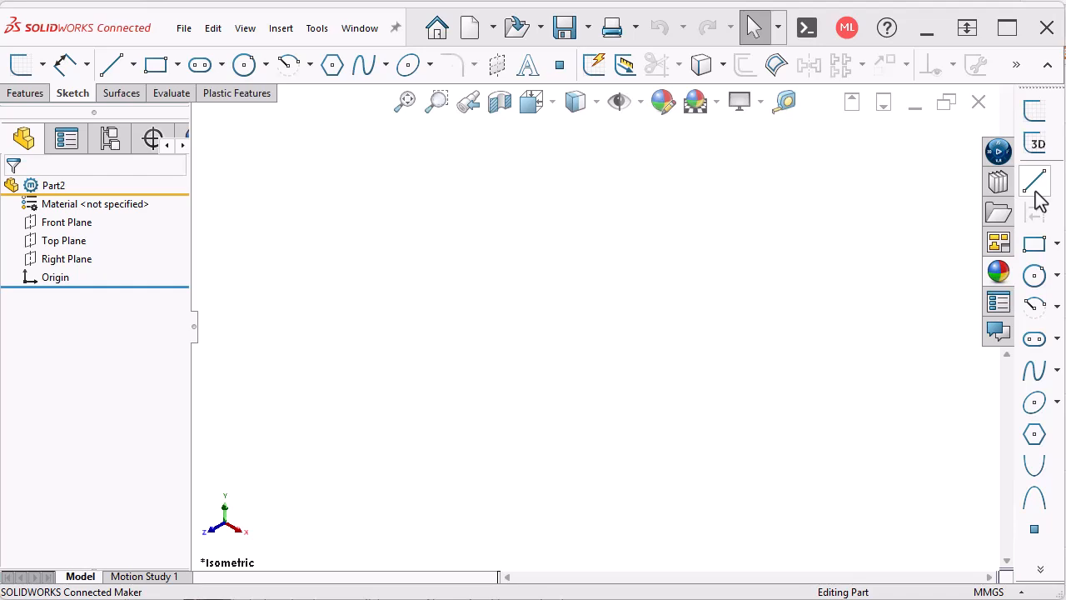
Step: Start a sketch on the Front Plane, try the Line tool in it, and discard the empty sketch
{"action": "left_click", "coordinate": [1035, 189]}
{"action": "left_click", "coordinate": [22, 67]}
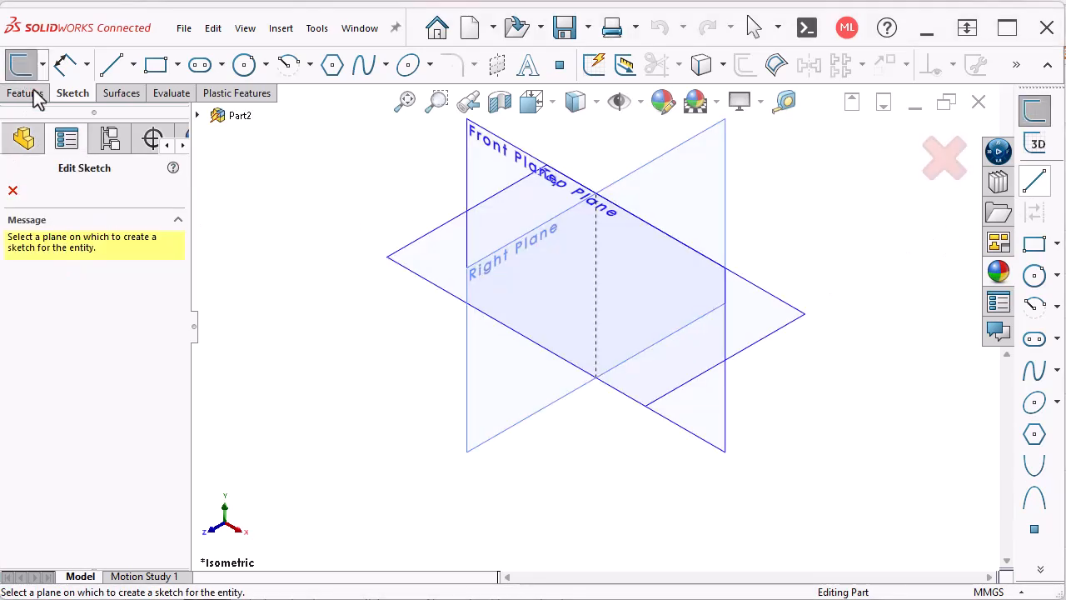
{"action": "left_click", "coordinate": [524, 161]}
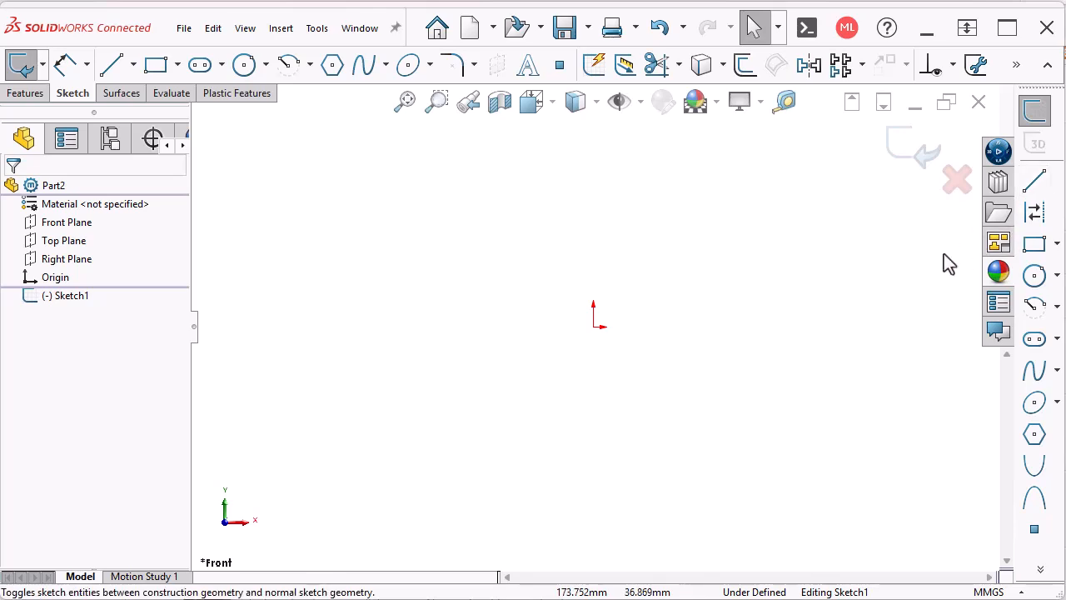
{"action": "left_click", "coordinate": [1034, 180]}
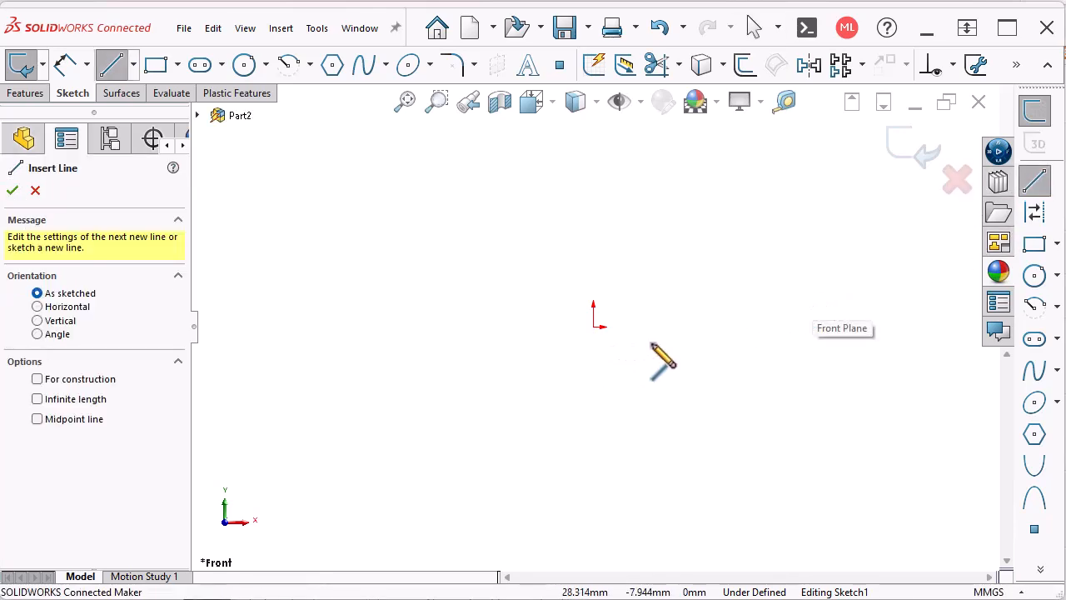
{"action": "left_click", "coordinate": [36, 190]}
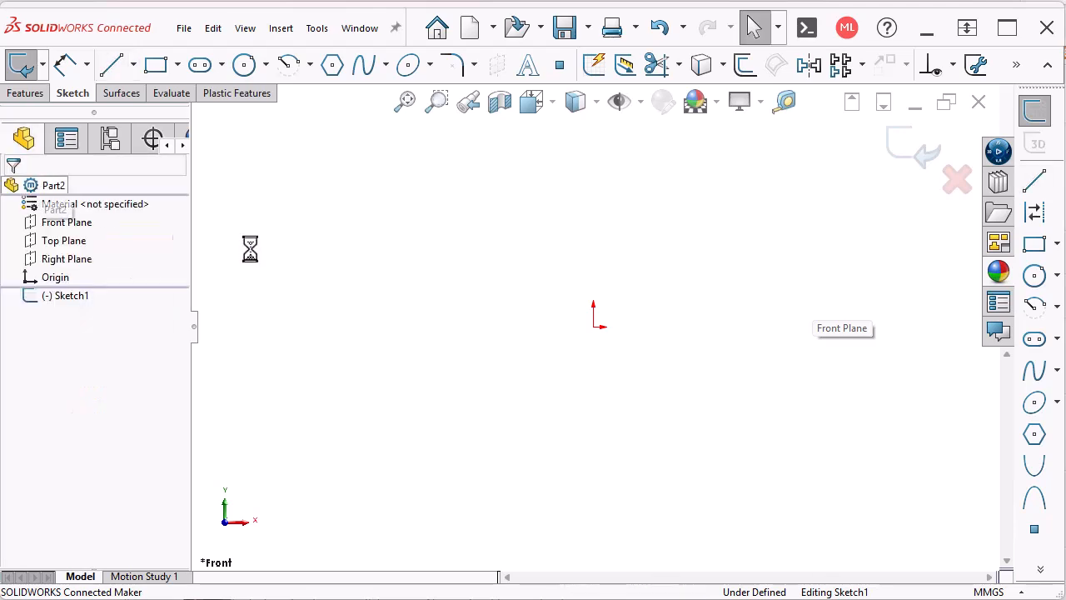
{"action": "left_click", "coordinate": [721, 450]}
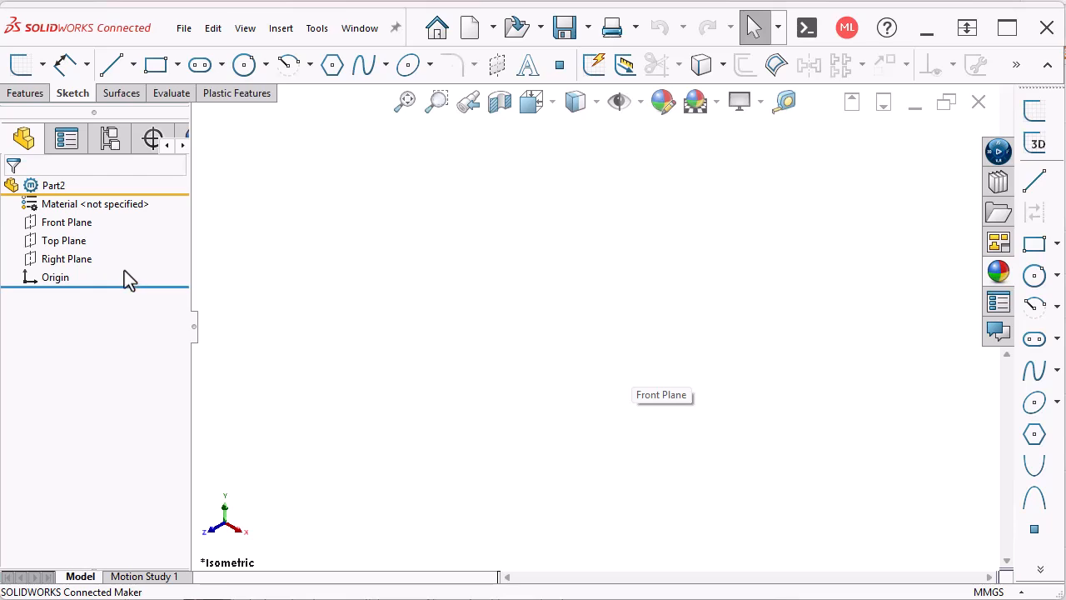
Step: Start a sketch on the preselected Top Plane, try the Line tool in it, and discard the empty sketch
{"action": "left_click", "coordinate": [63, 244]}
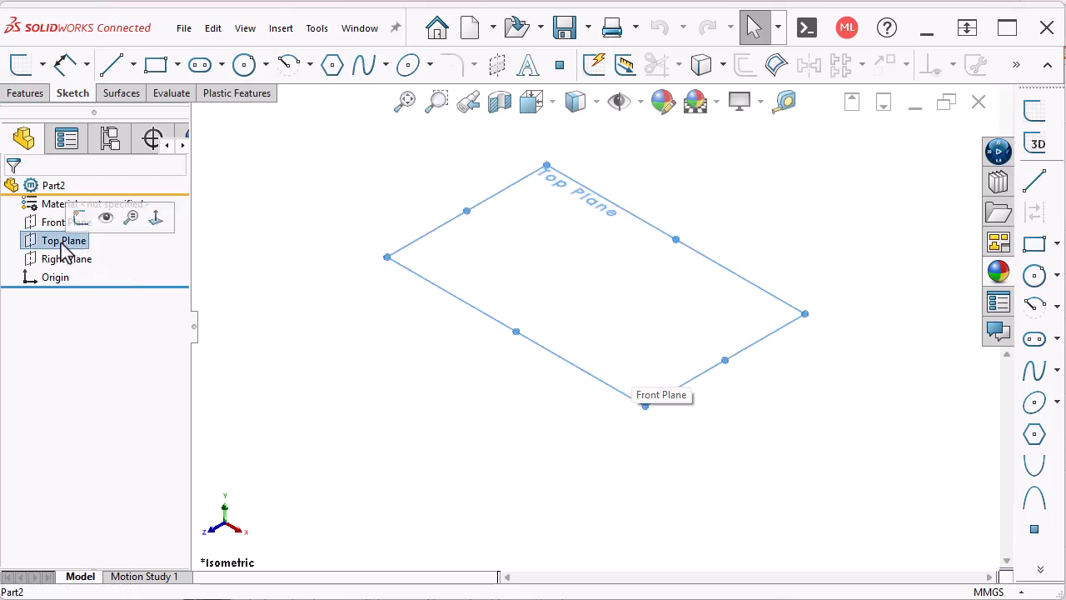
{"action": "left_click", "coordinate": [26, 70]}
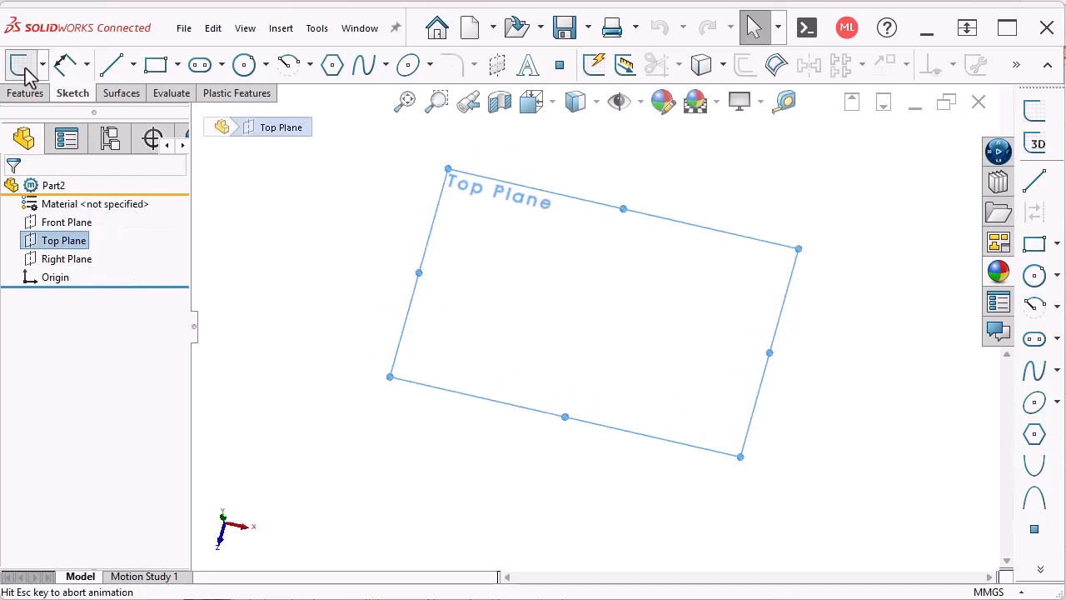
{"action": "left_click", "coordinate": [1044, 185]}
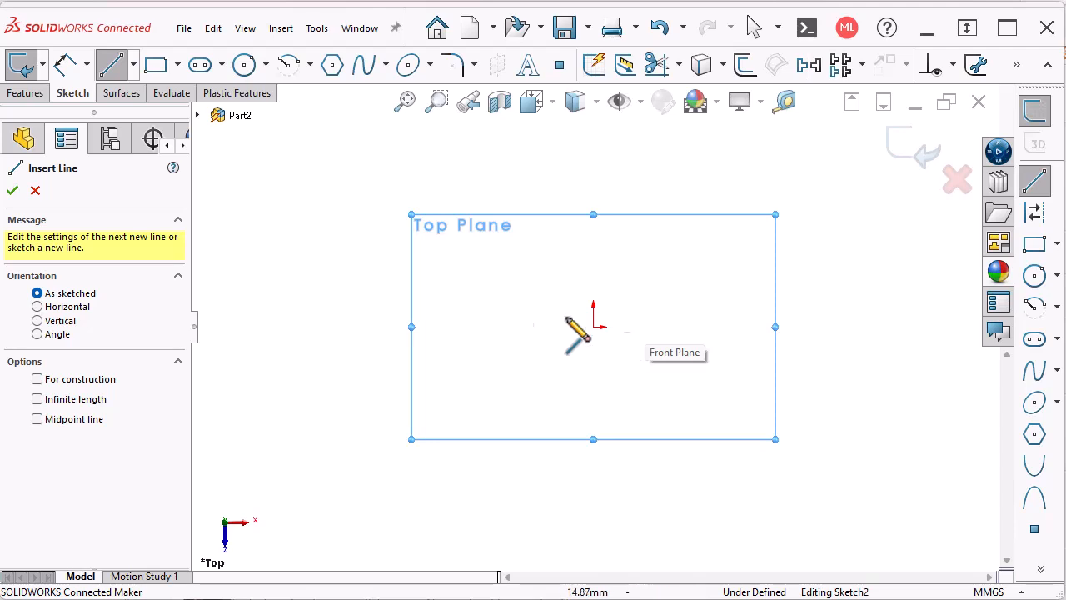
{"action": "key", "text": "Escape"}
{"action": "left_click", "coordinate": [957, 181]}
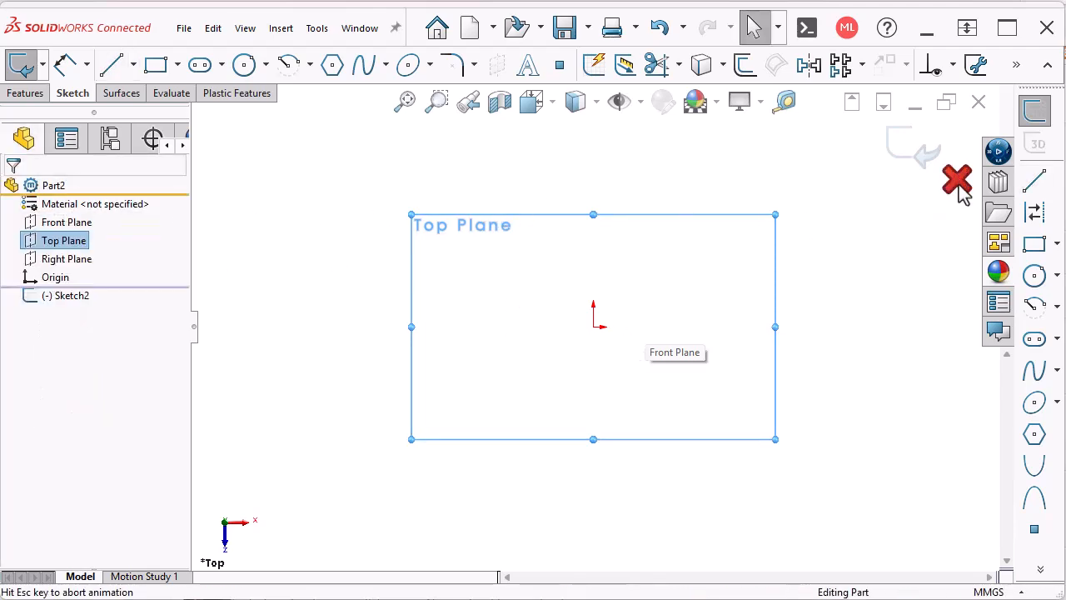
Step: Try opening a line sketch by choosing the Front Plane in the feature tree, and discard the empty sketch
{"action": "left_click", "coordinate": [1034, 183]}
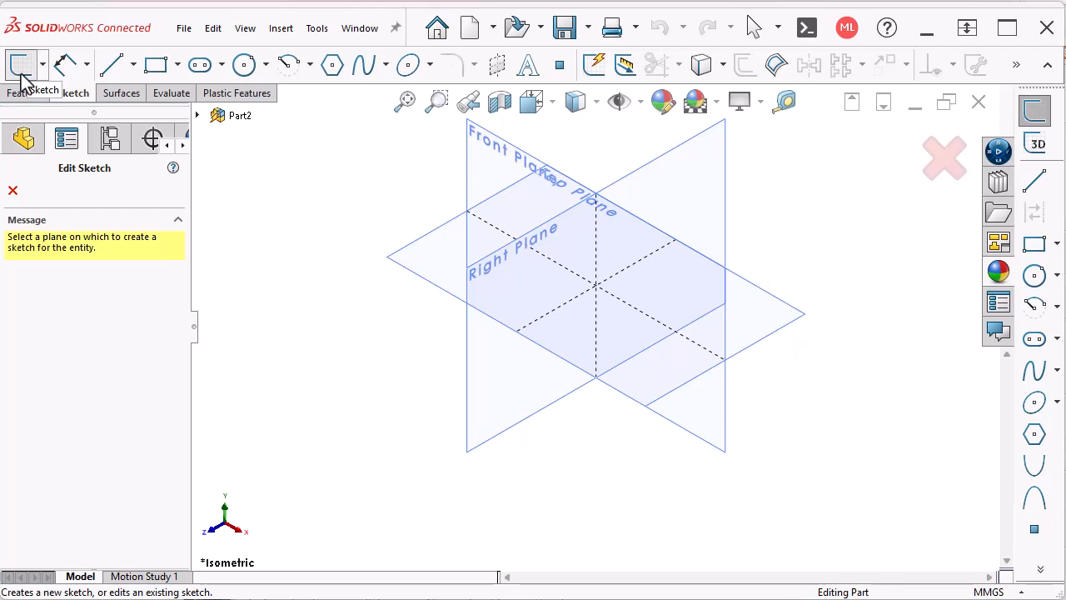
{"action": "left_click", "coordinate": [516, 155]}
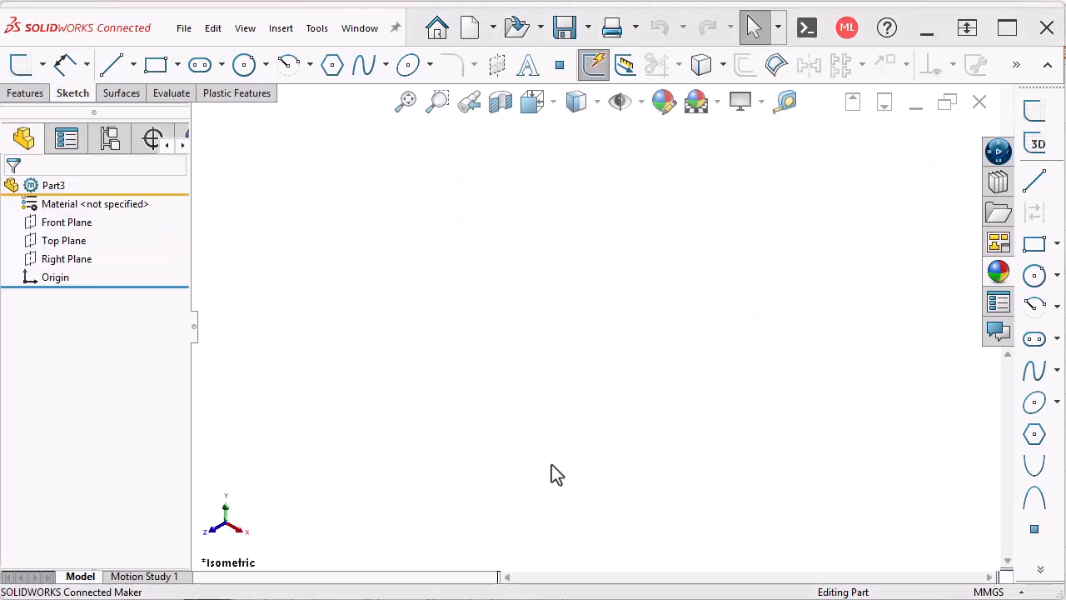
{"action": "right_click", "coordinate": [73, 233]}
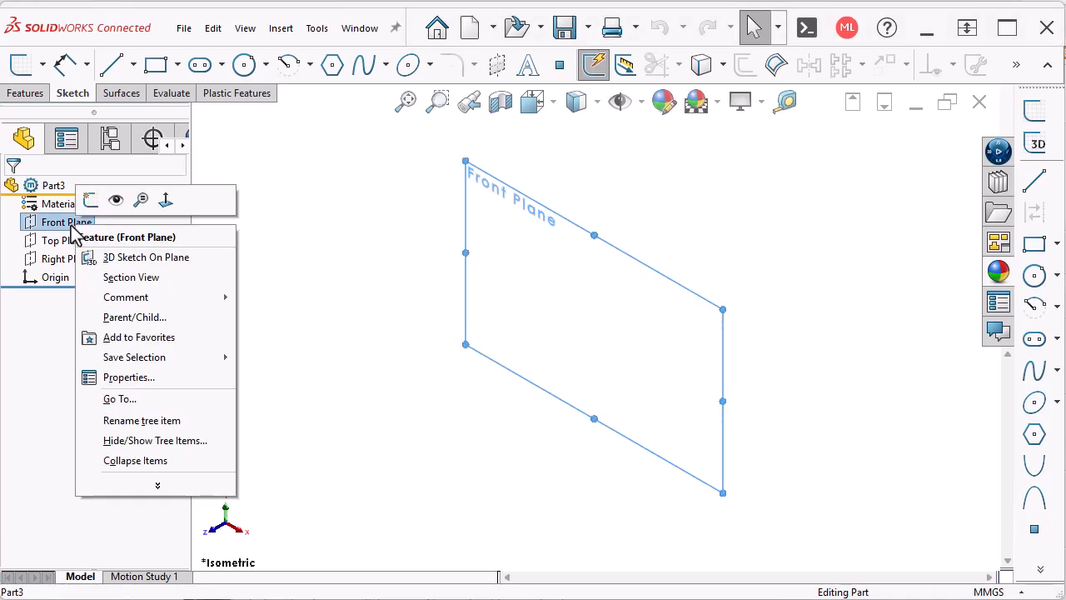
{"action": "left_click", "coordinate": [57, 230]}
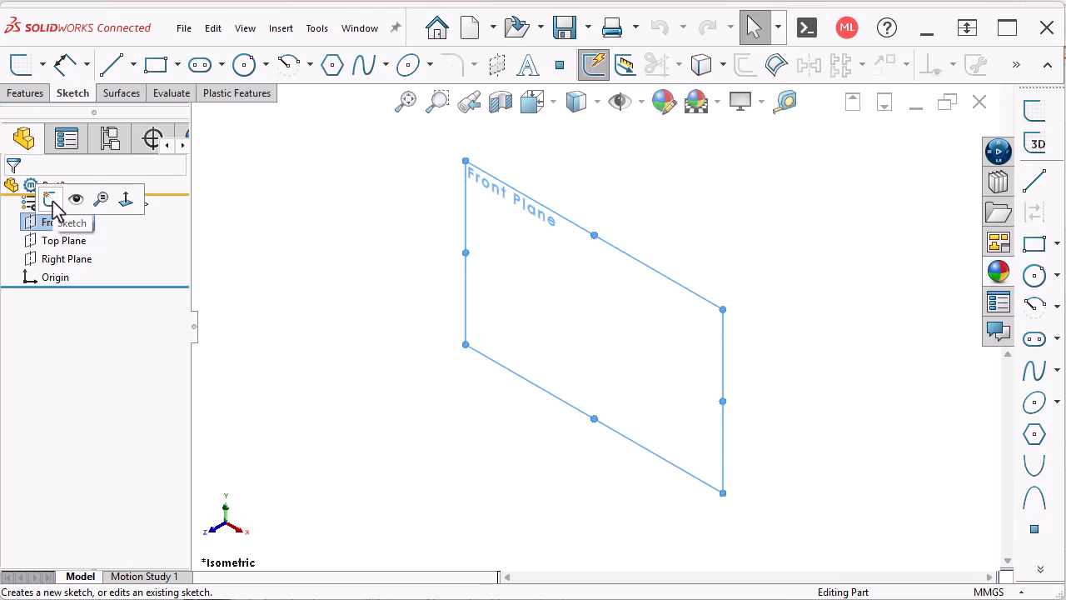
{"action": "left_click", "coordinate": [50, 200]}
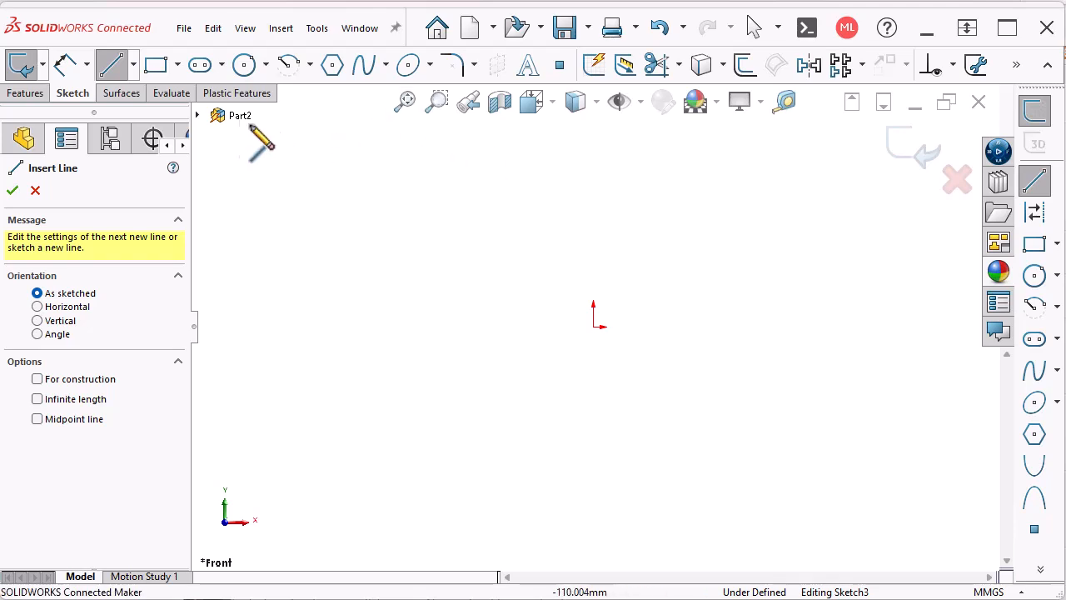
{"action": "left_click", "coordinate": [197, 115]}
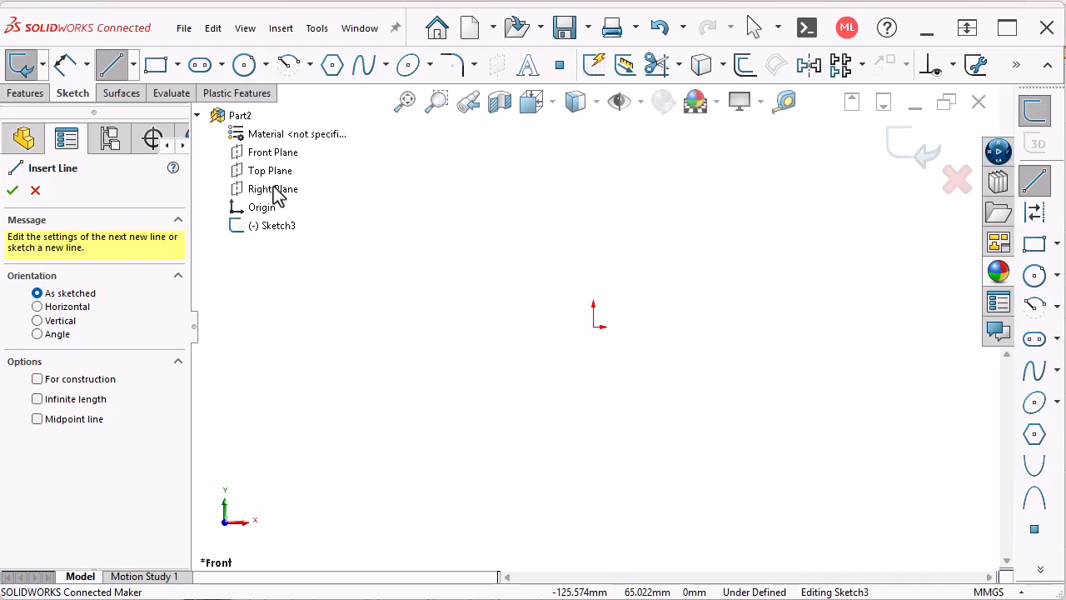
{"action": "left_click", "coordinate": [957, 179]}
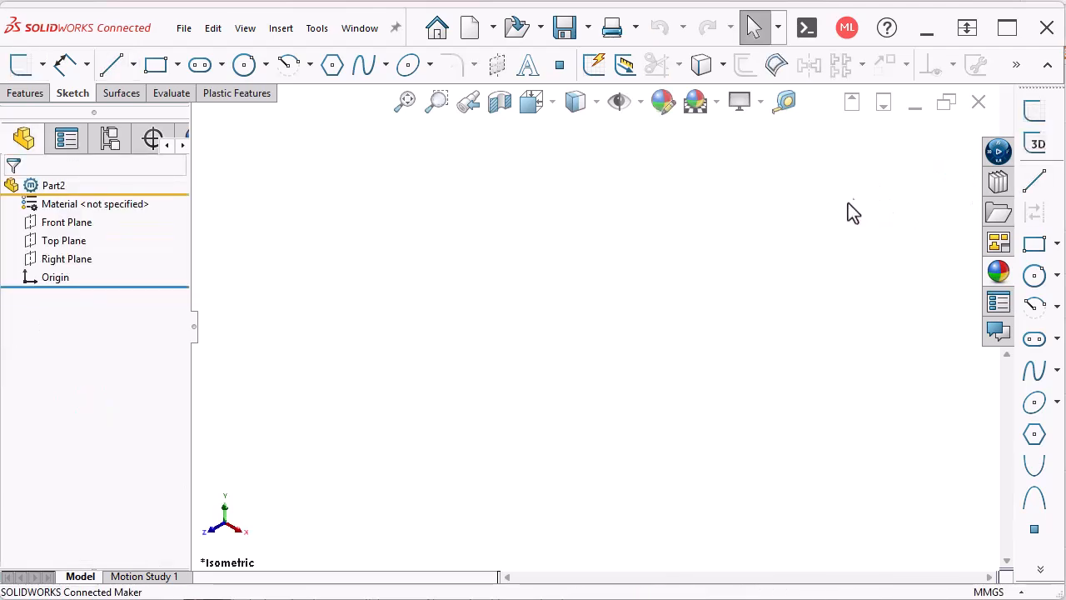
Step: Try starting a line without an open sketch, both without and with the Front Plane preselected, and abandon both attempts
{"action": "left_click", "coordinate": [1035, 187]}
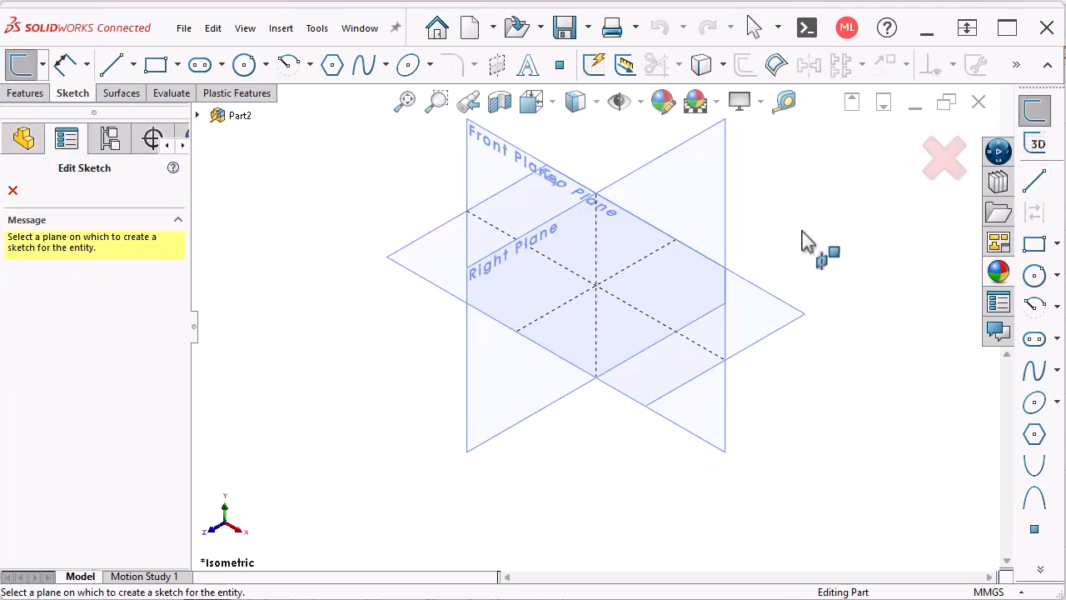
{"action": "left_click", "coordinate": [774, 306]}
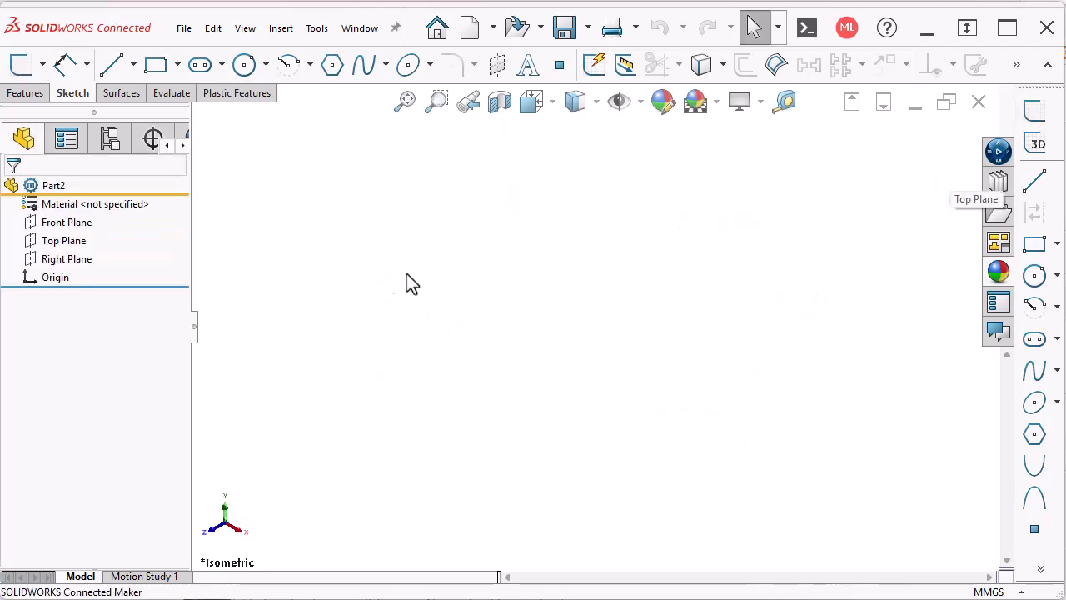
{"action": "left_click", "coordinate": [58, 222]}
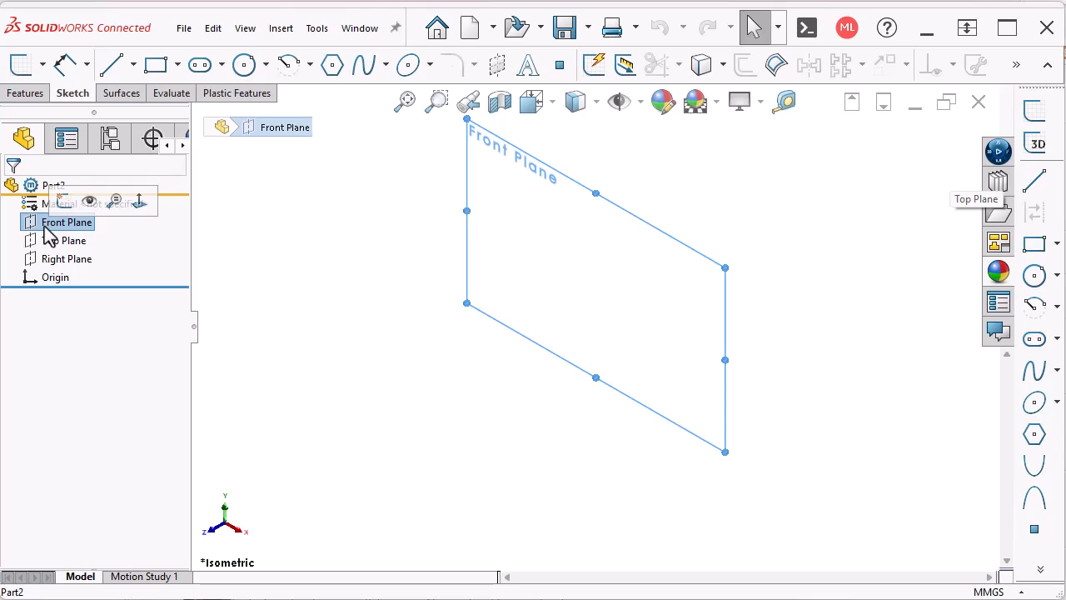
{"action": "left_click", "coordinate": [1039, 183]}
{"action": "key", "text": "ctrl+z"}
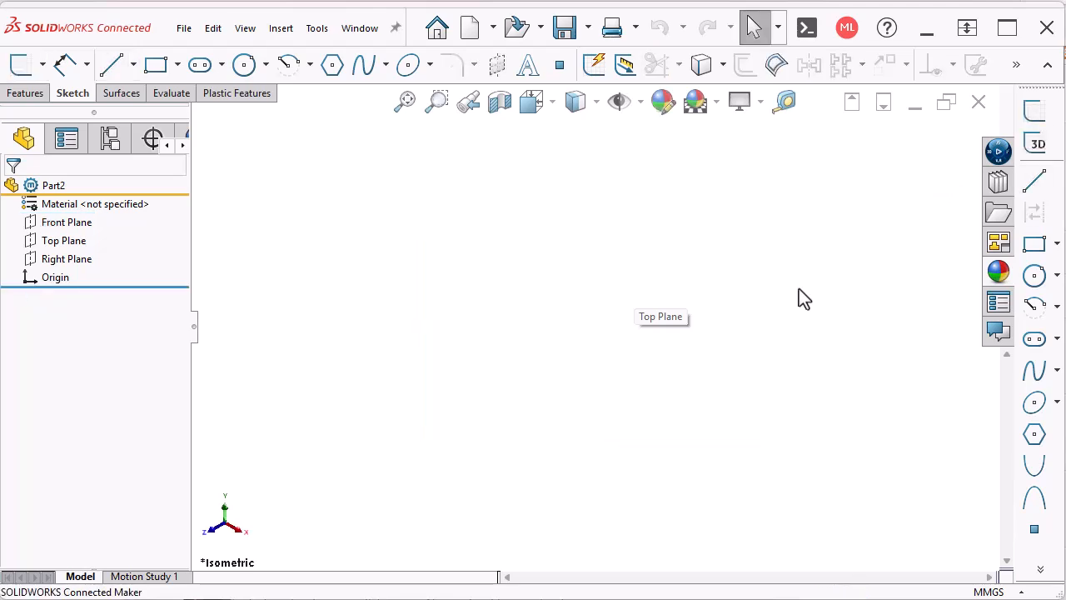
Step: Start a sketch on the Top Plane and draw a corner rectangle from the origin
{"action": "left_click", "coordinate": [1034, 243]}
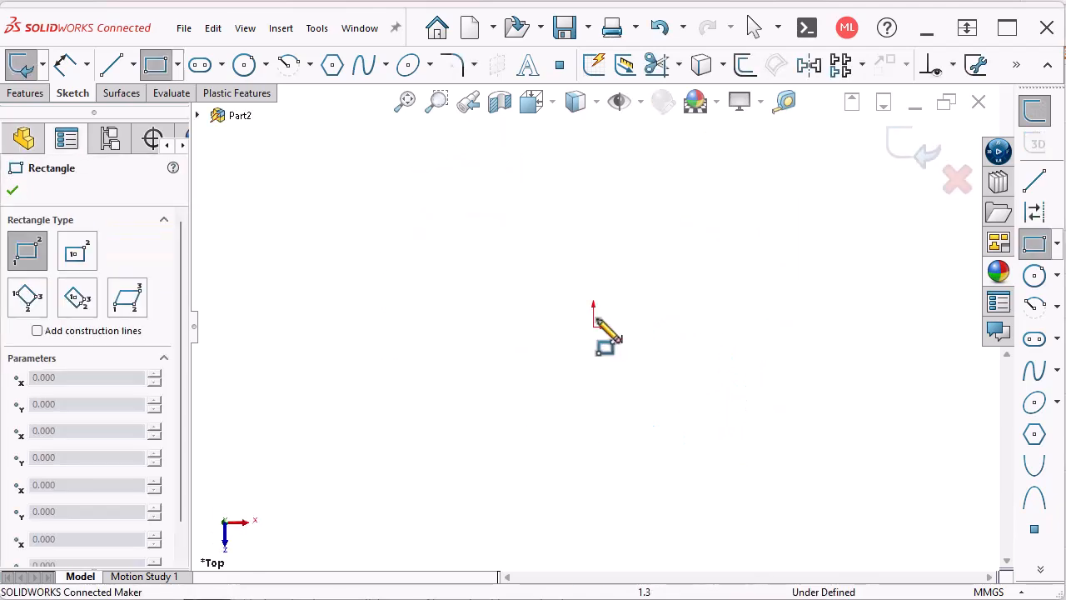
{"action": "left_click", "coordinate": [593, 326]}
{"action": "left_click", "coordinate": [804, 188]}
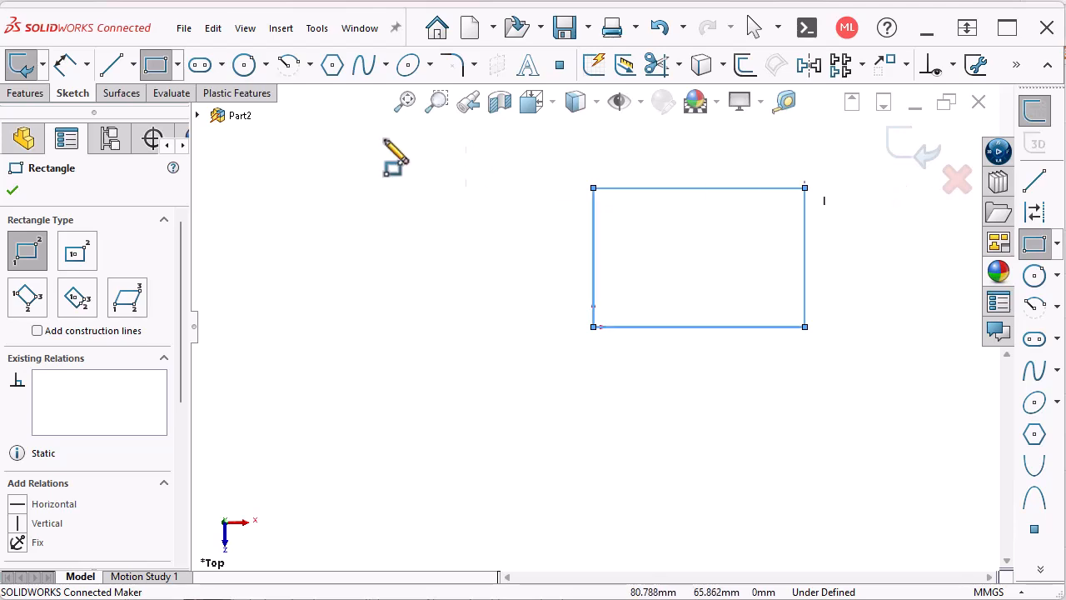
Step: Extrude the rectangle upward as a solid block to a blind depth of 37 mm
{"action": "left_click", "coordinate": [25, 92]}
{"action": "left_click", "coordinate": [36, 75]}
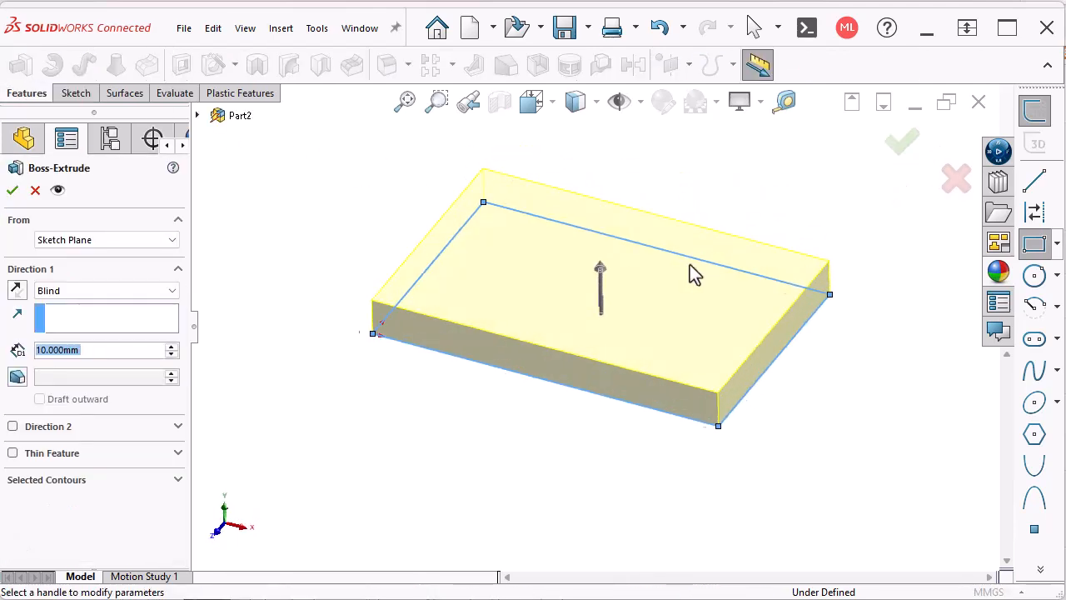
{"action": "left_click_drag", "start_coordinate": [594, 274], "coordinate": [603, 198]}
{"action": "right_click", "coordinate": [603, 196]}
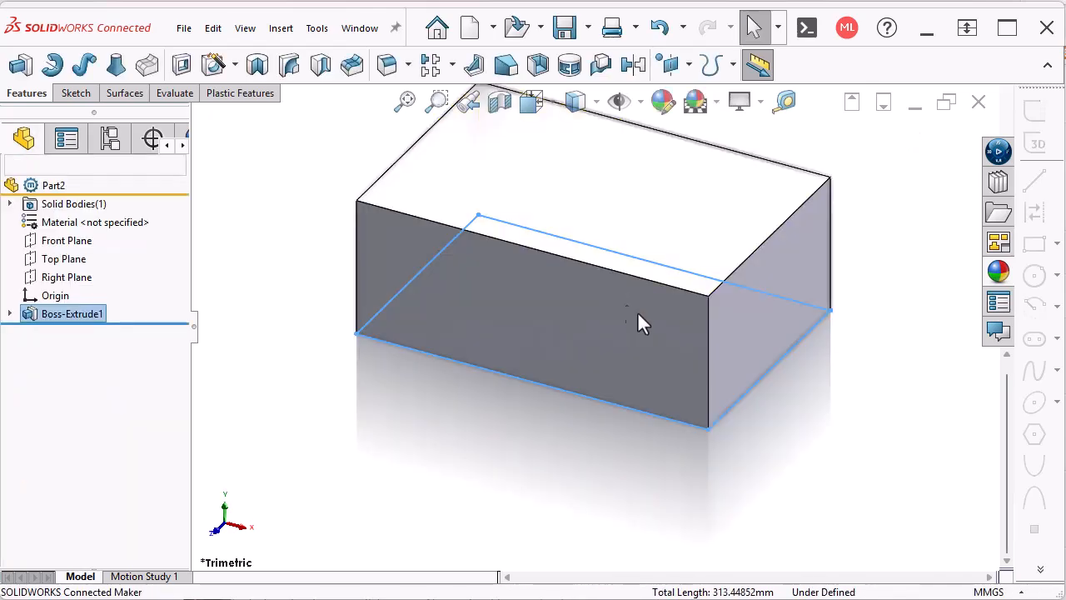
{"action": "left_click", "coordinate": [808, 472]}
Step: Turn off Instant3D and clear the selection of the block's right side face
{"action": "middle_click_drag", "start_coordinate": [824, 438], "coordinate": [846, 346]}
{"action": "left_click", "coordinate": [791, 393]}
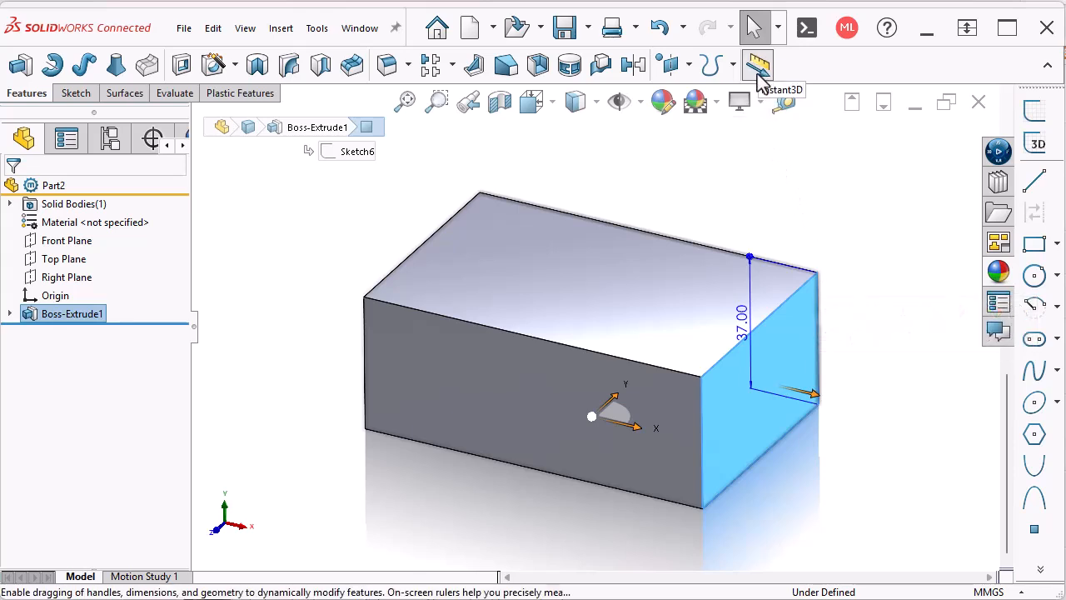
{"action": "left_click", "coordinate": [861, 387]}
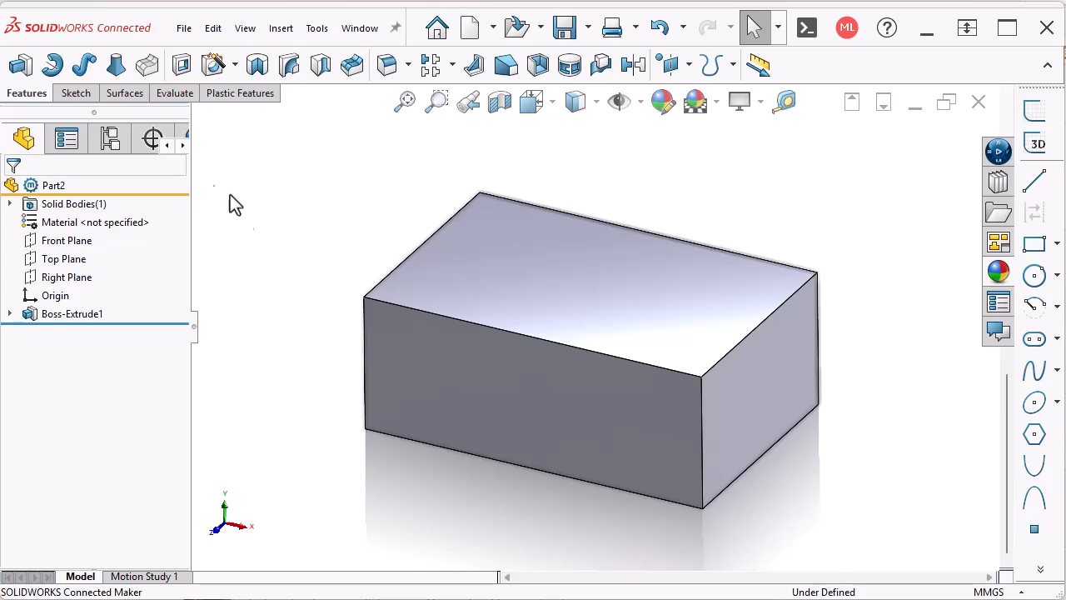
Step: Turn on Rapid Sketch and draw three circles on the block's front face, one of them centred on its lower edge
{"action": "left_click", "coordinate": [84, 98]}
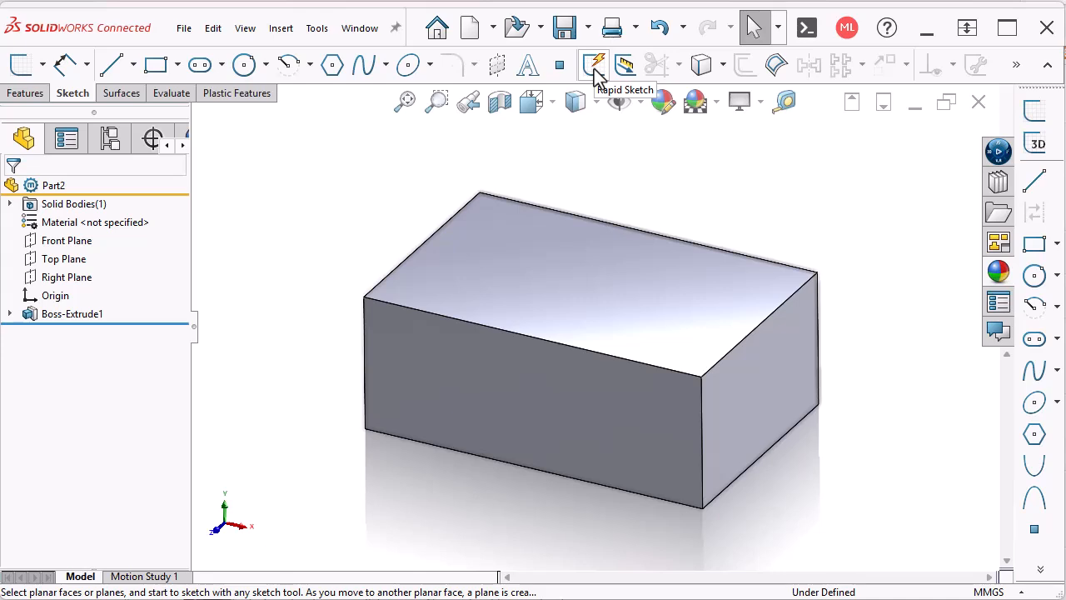
{"action": "left_click", "coordinate": [594, 69]}
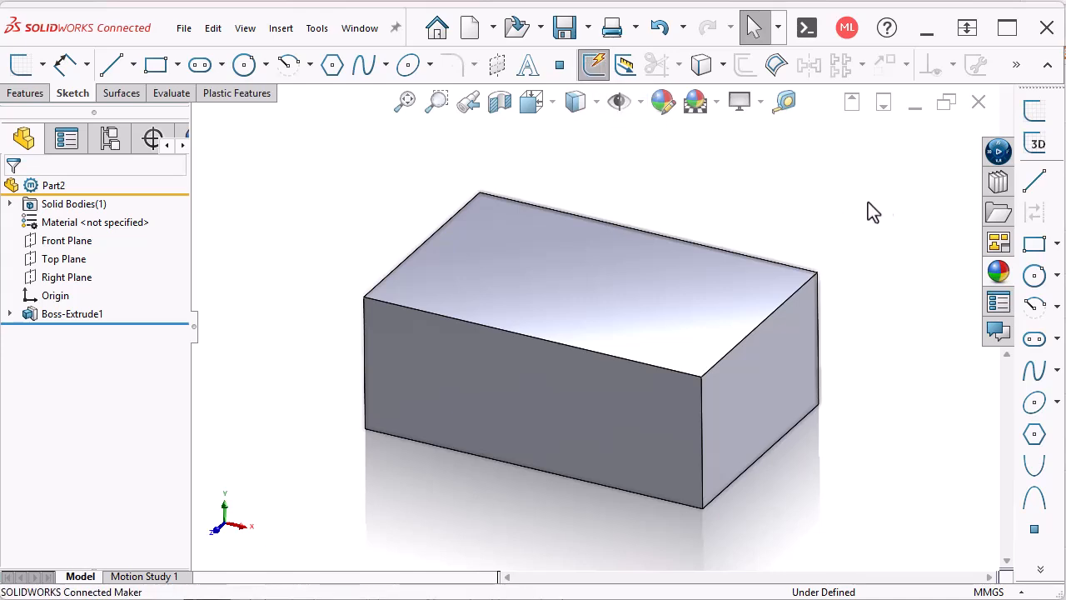
{"action": "left_click", "coordinate": [1034, 276]}
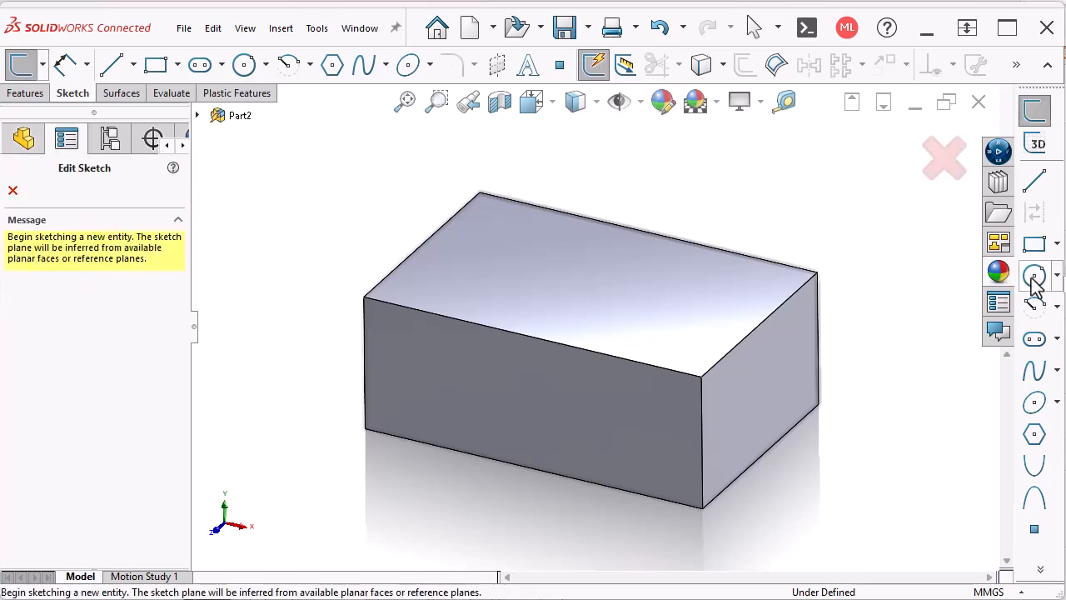
{"action": "left_click", "coordinate": [667, 427]}
{"action": "mouse_move", "coordinate": [664, 428]}
{"action": "left_mouse_down"}
{"action": "mouse_move", "coordinate": [682, 410]}
{"action": "mouse_move", "coordinate": [747, 398]}
{"action": "left_mouse_up"}
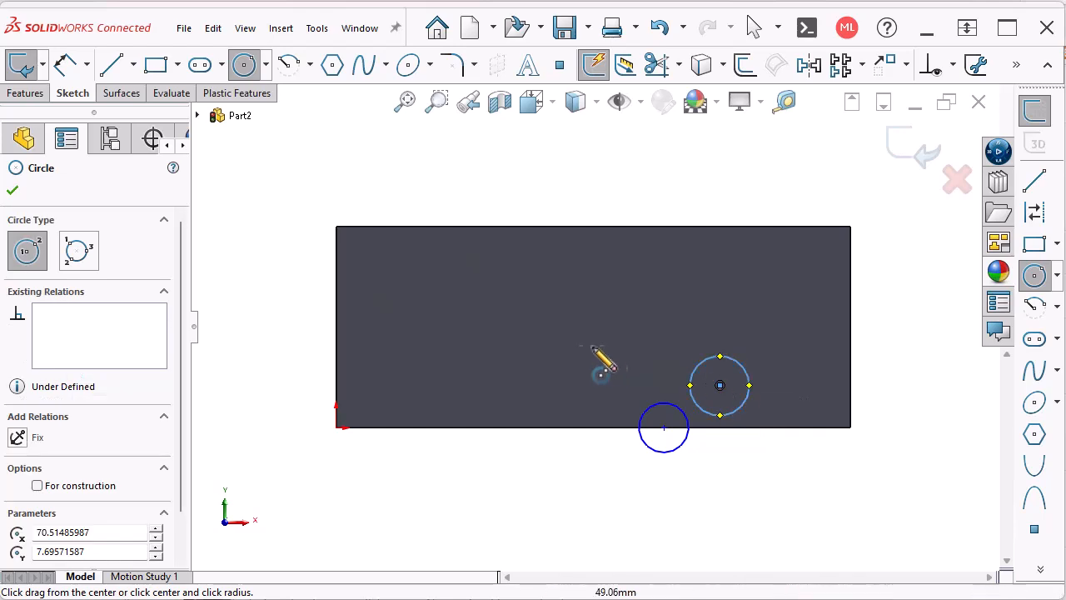
{"action": "left_click_drag", "start_coordinate": [473, 324], "coordinate": [512, 350]}
Step: Sketch two circles on the block's right side face, one about 6.7 mm in radius and a smaller one nearer the rear edge
{"action": "middle_click_drag", "start_coordinate": [718, 351], "coordinate": [767, 358]}
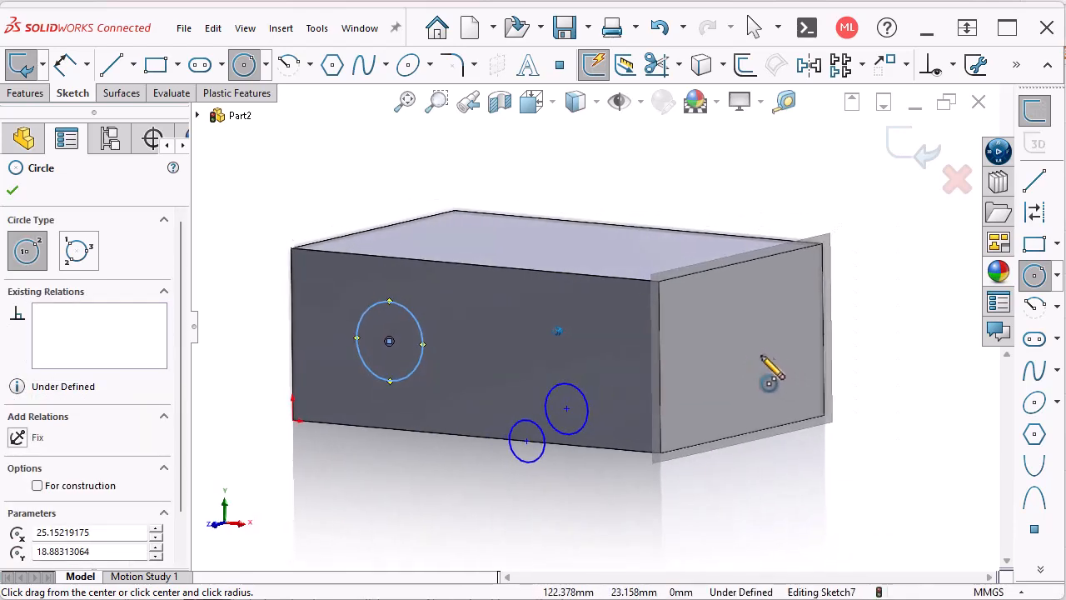
{"action": "left_click", "coordinate": [753, 355]}
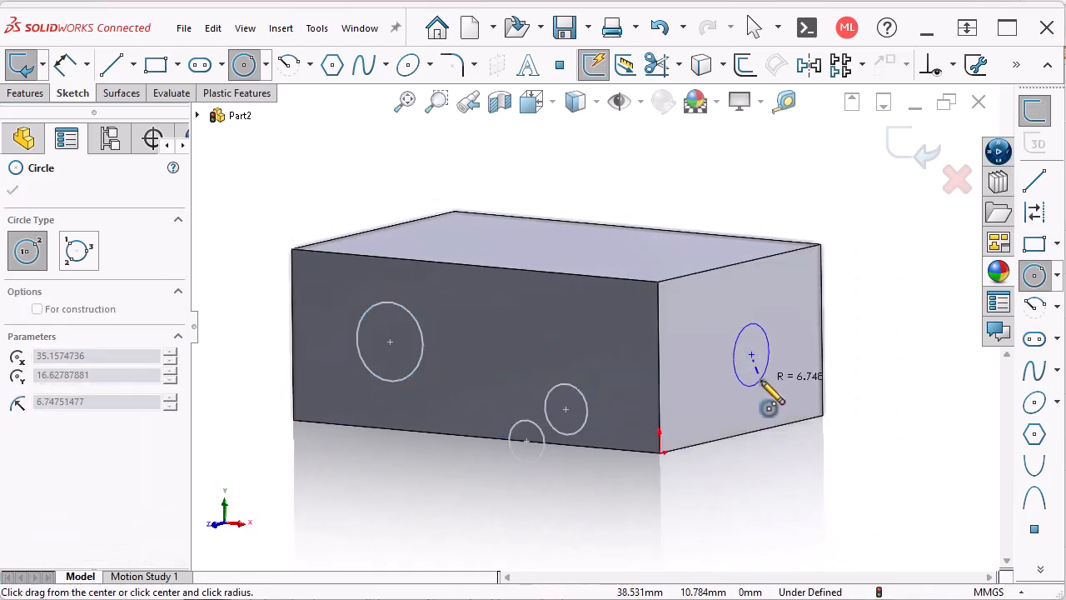
{"action": "left_click", "coordinate": [765, 378]}
{"action": "left_click", "coordinate": [798, 385]}
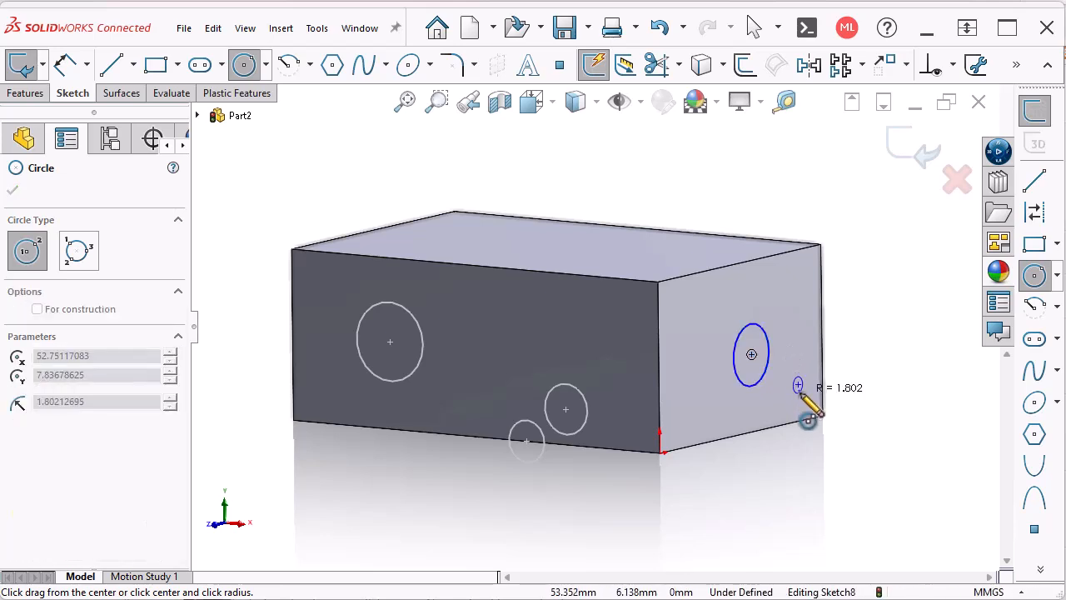
{"action": "left_click", "coordinate": [789, 398]}
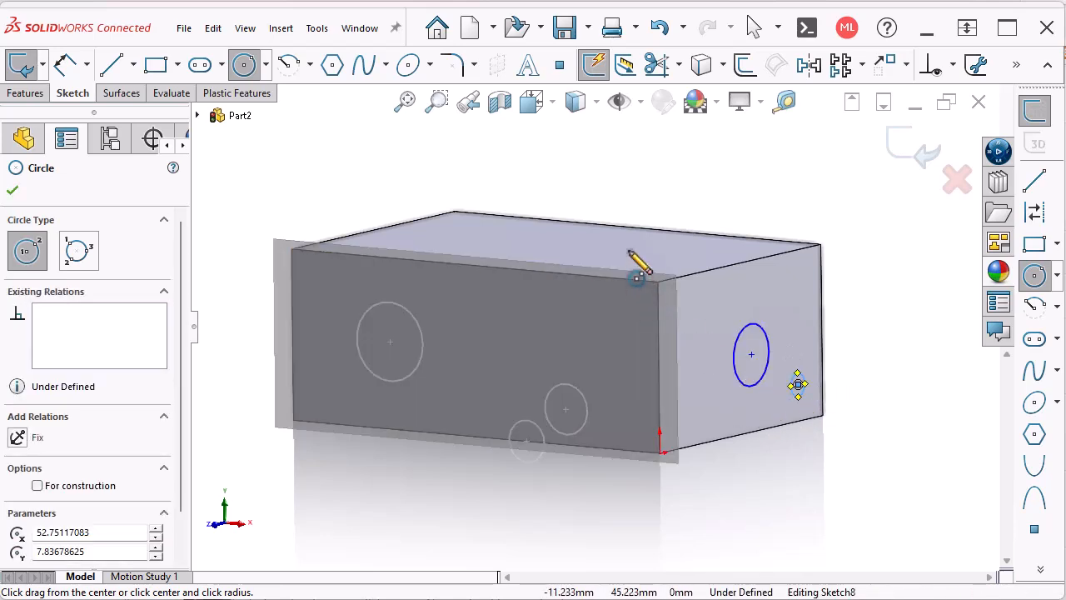
Step: Sketch two circles on the block's top face, a large one near the rear long edge and a smaller one toward the far end
{"action": "left_click", "coordinate": [629, 245]}
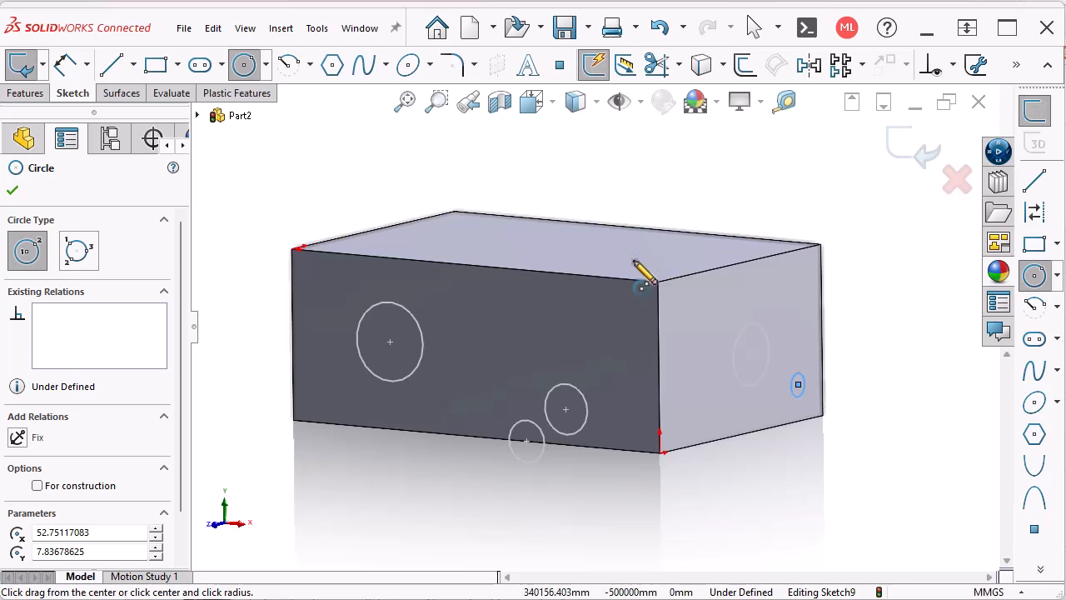
{"action": "scroll", "coordinate": [638, 269], "scroll_direction": "down", "scroll_amount": 1}
{"action": "scroll", "coordinate": [645, 264], "scroll_direction": "down", "scroll_amount": 1}
{"action": "middle_click_drag", "start_coordinate": [636, 247], "coordinate": [636, 281]}
{"action": "left_click", "coordinate": [632, 264]}
{"action": "left_click", "coordinate": [668, 320]}
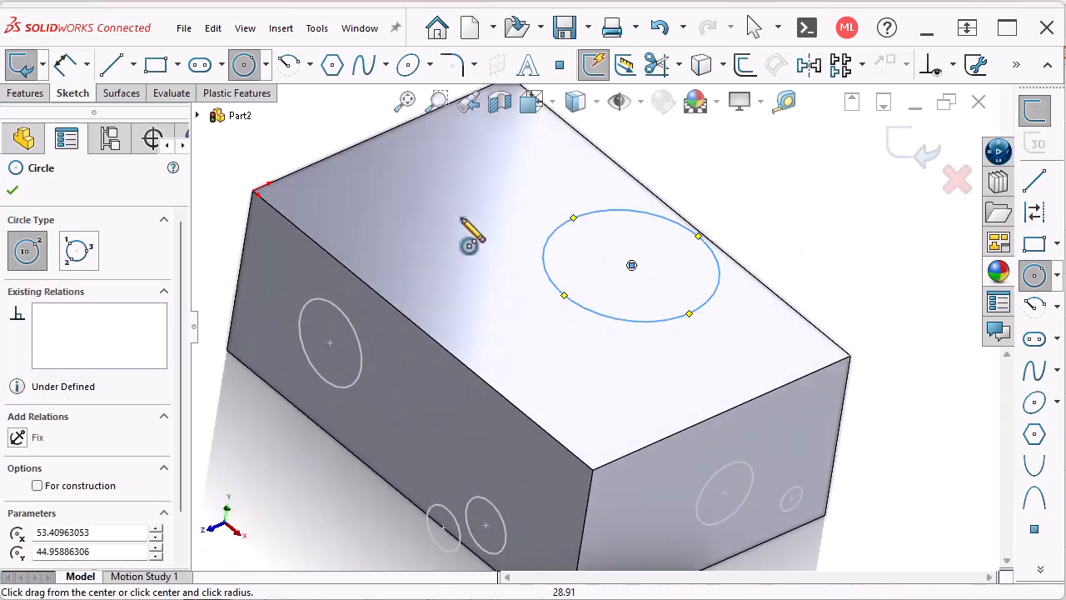
{"action": "left_click", "coordinate": [463, 224]}
{"action": "left_click", "coordinate": [483, 242]}
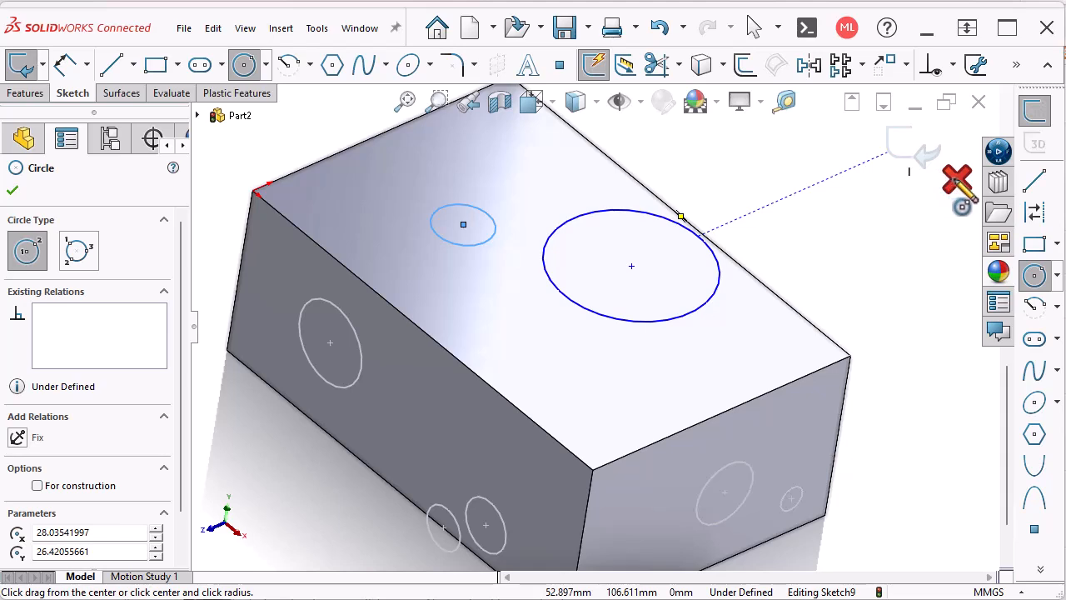
Step: Exit the sketch on the block's top face
{"action": "right_click", "coordinate": [784, 192]}
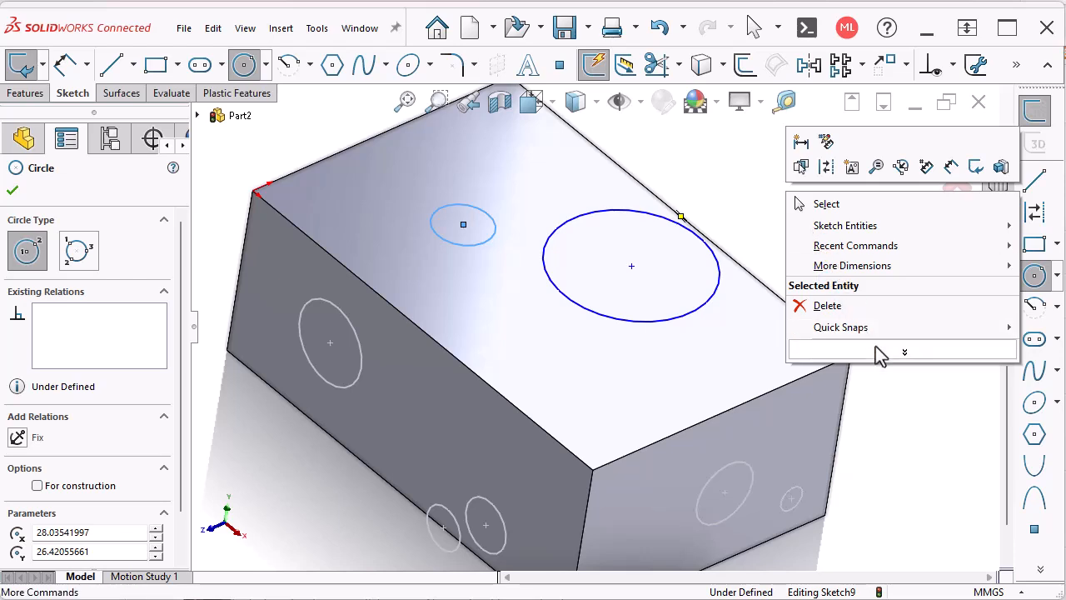
{"action": "left_click", "coordinate": [906, 354]}
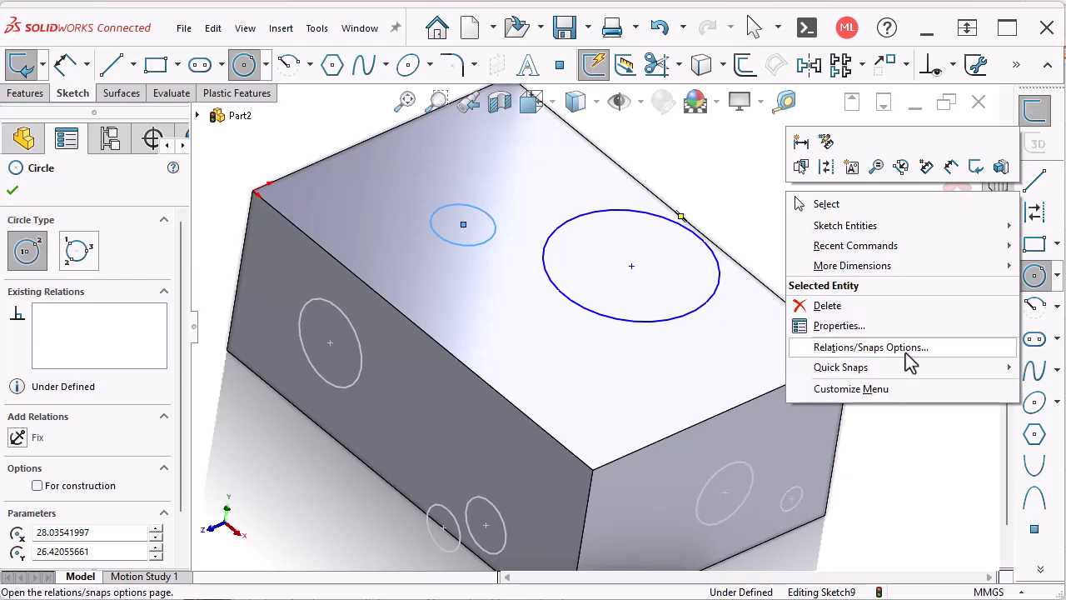
{"action": "left_click", "coordinate": [977, 170]}
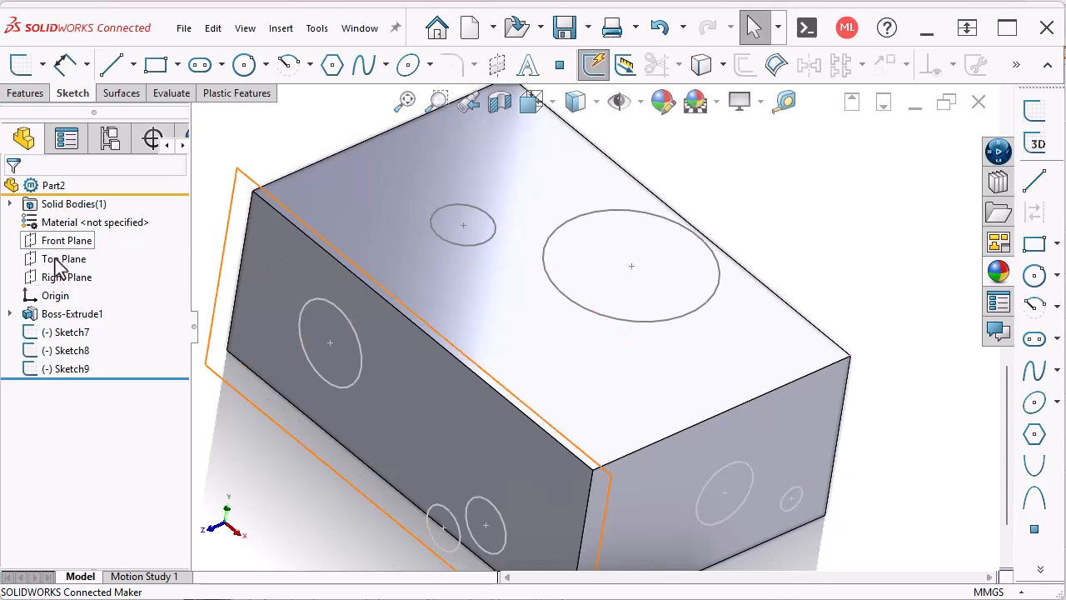
Step: Check the tree visibility setting of Default Planes in the FeatureManager system options, keep it on Show, and close the options
{"action": "left_click", "coordinate": [313, 31]}
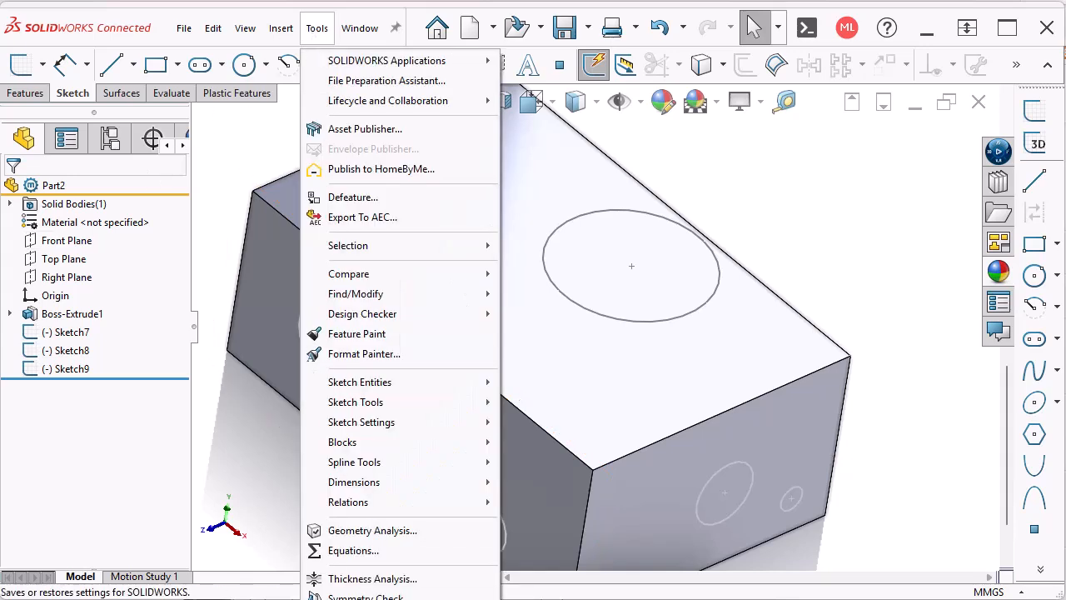
{"action": "left_click", "coordinate": [375, 598]}
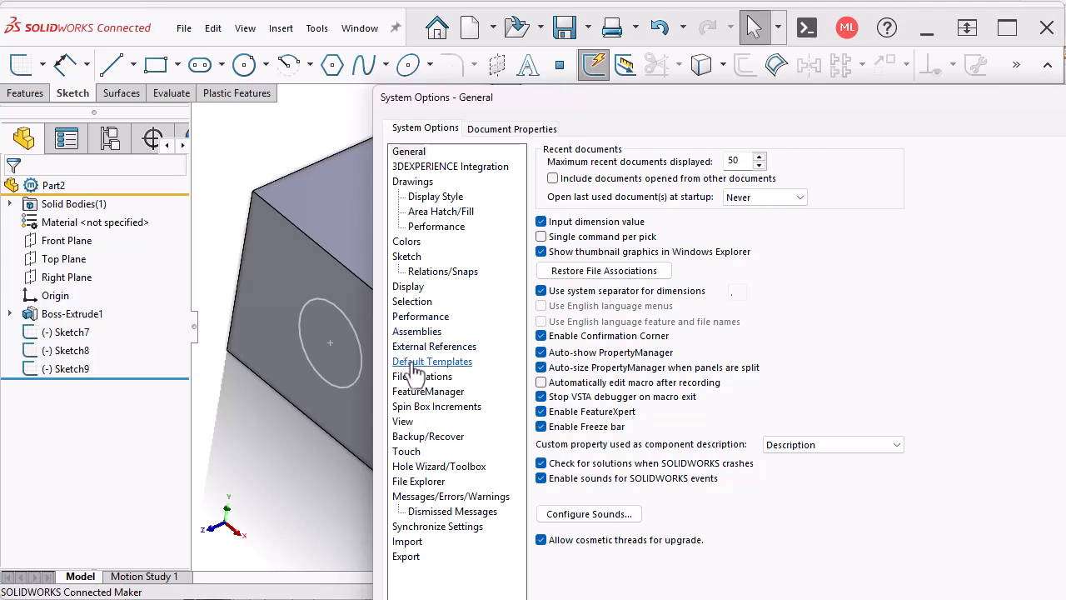
{"action": "left_click", "coordinate": [438, 393]}
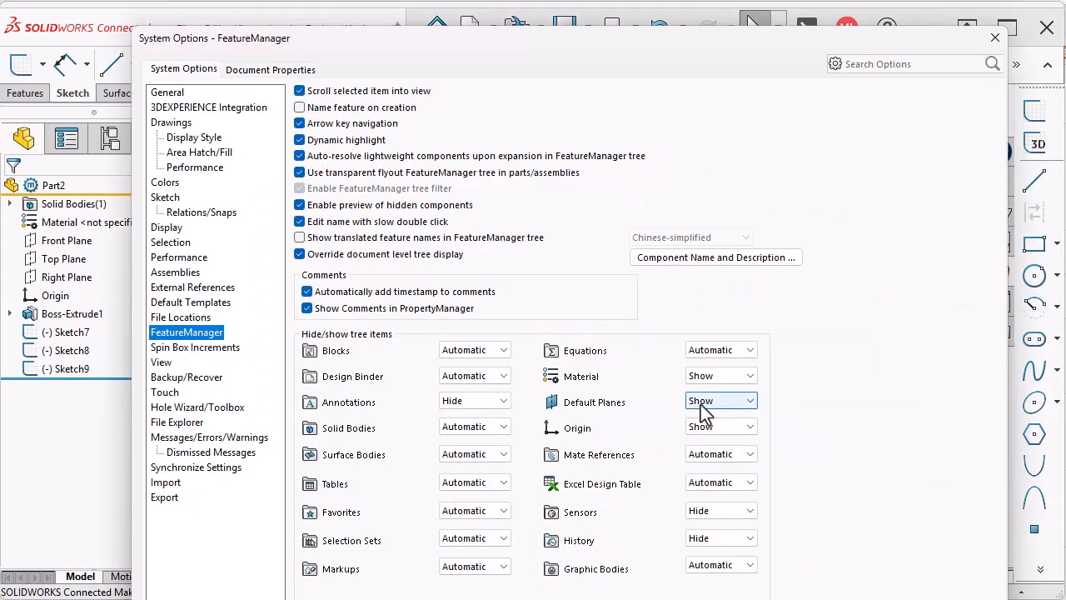
{"action": "left_click", "coordinate": [700, 405]}
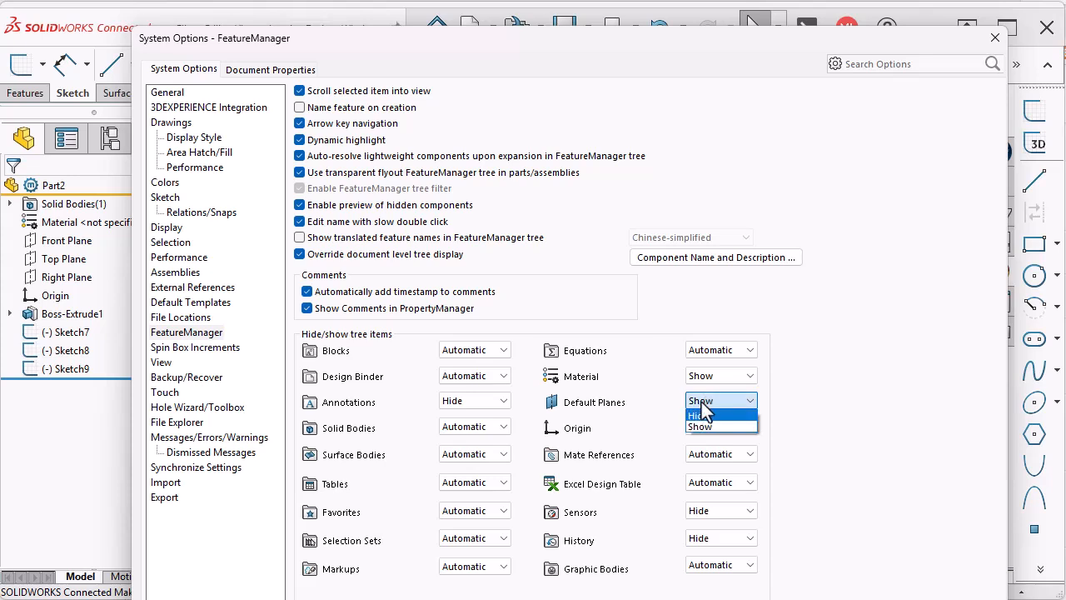
{"action": "left_click", "coordinate": [702, 403]}
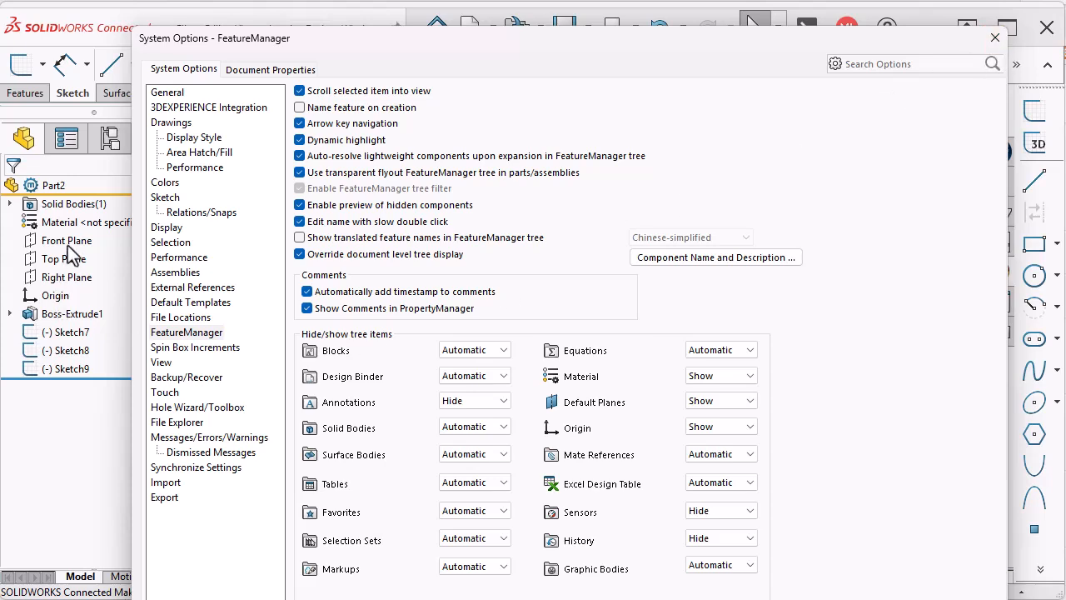
{"action": "left_click", "coordinate": [995, 39]}
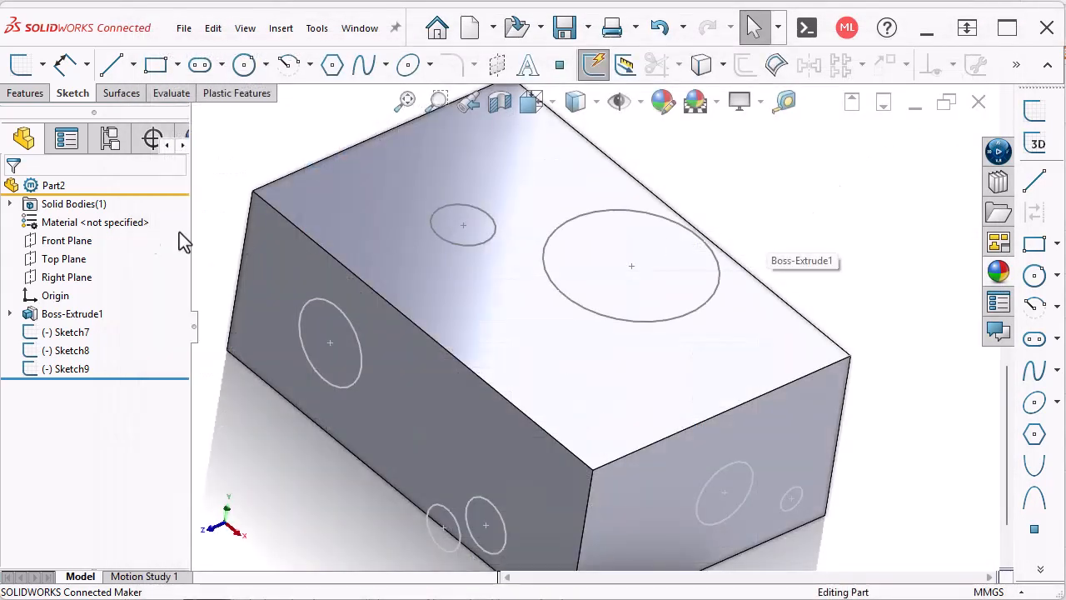
Step: Widen the feature tree and expand its display pane
{"action": "left_click", "coordinate": [182, 146]}
{"action": "left_click", "coordinate": [183, 146]}
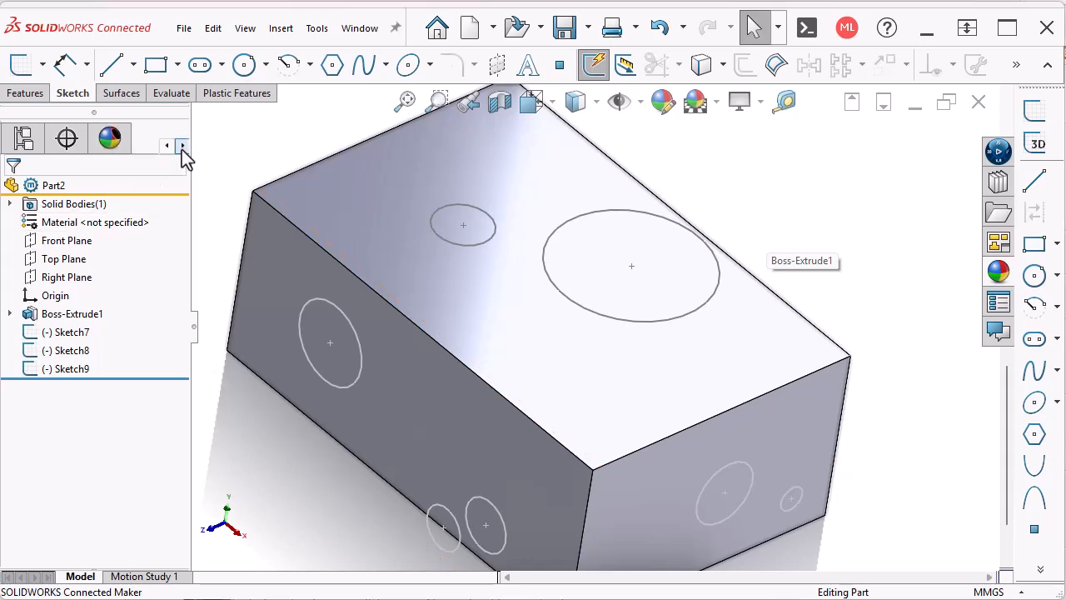
{"action": "left_click_drag", "start_coordinate": [195, 323], "coordinate": [307, 328]}
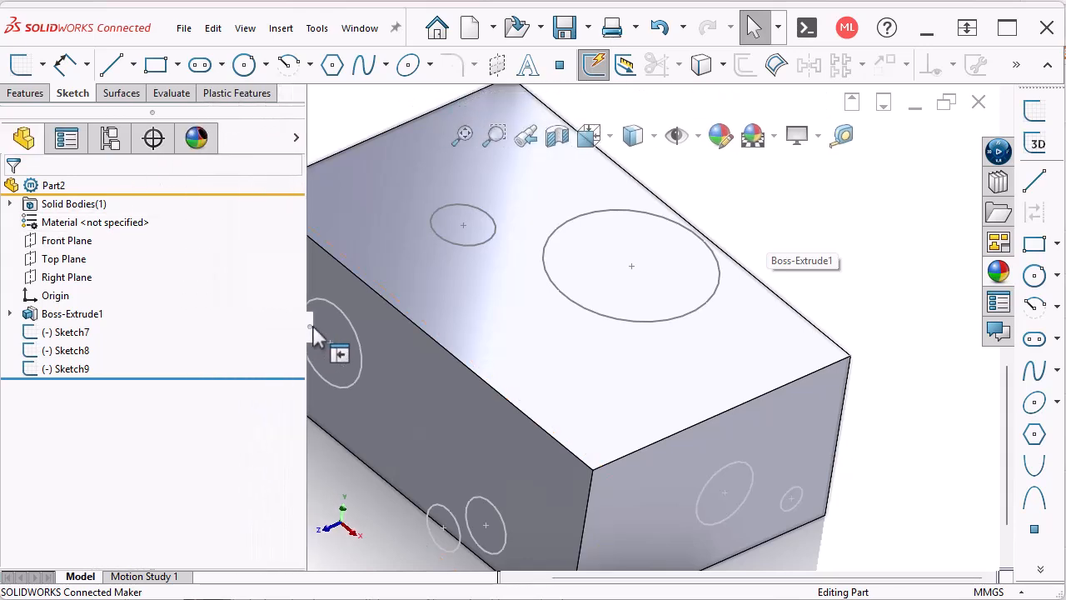
{"action": "left_click", "coordinate": [301, 139]}
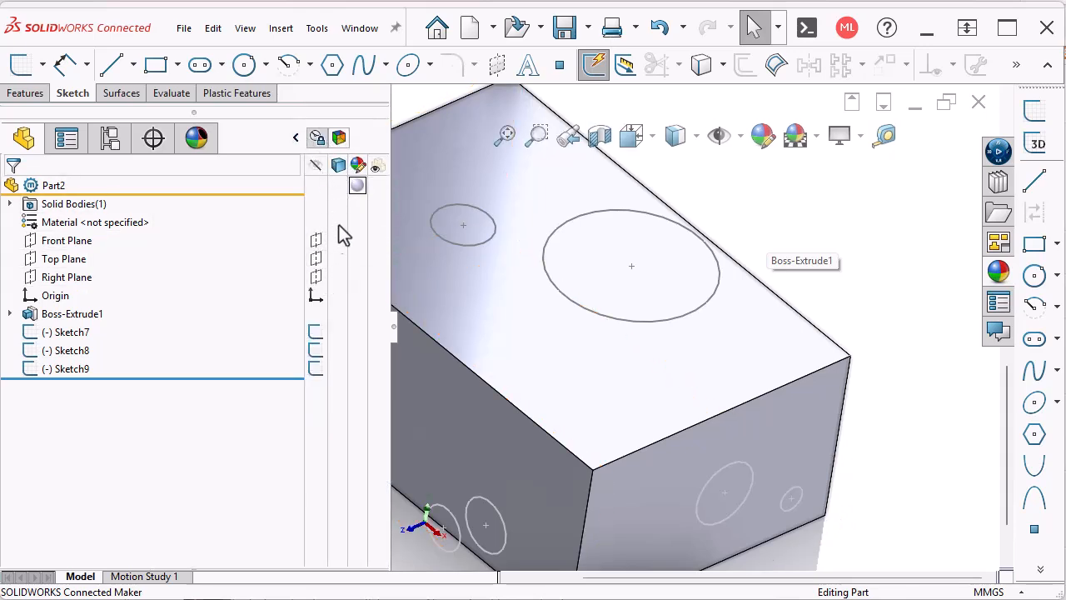
Step: Show the Front, Top and Right planes in the model, narrow the feature tree, and clear the plane selection
{"action": "left_click", "coordinate": [321, 240]}
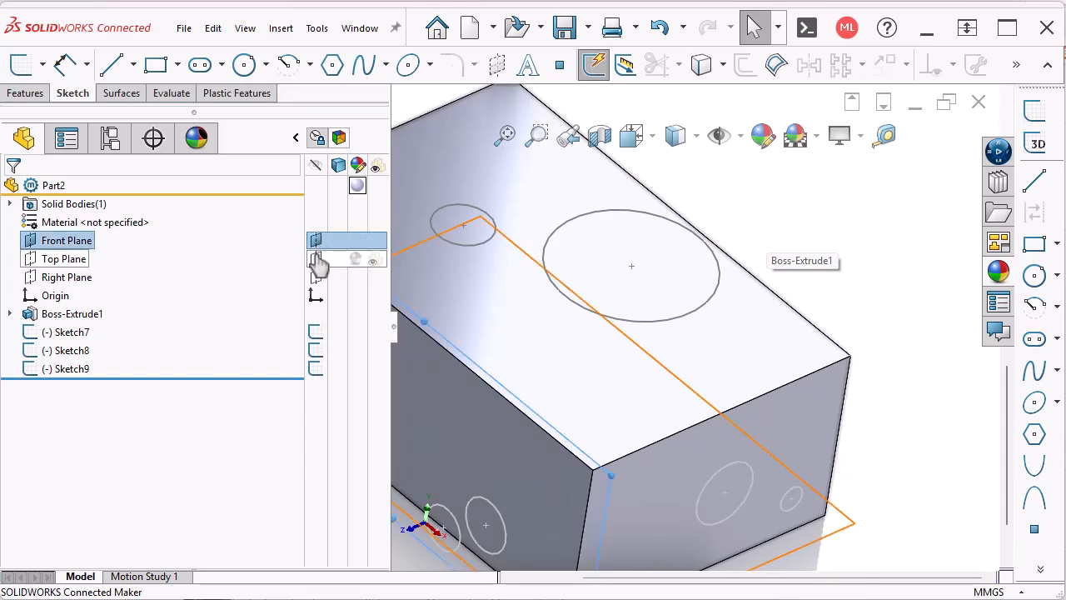
{"action": "left_click", "coordinate": [319, 266]}
{"action": "left_click", "coordinate": [318, 280]}
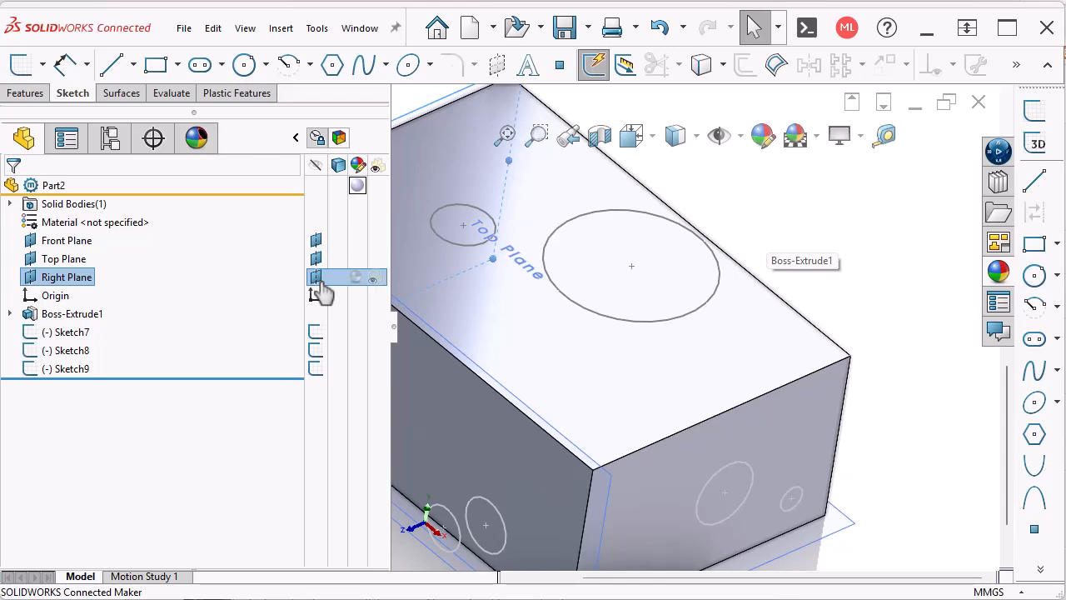
{"action": "left_click_drag", "start_coordinate": [394, 323], "coordinate": [238, 333]}
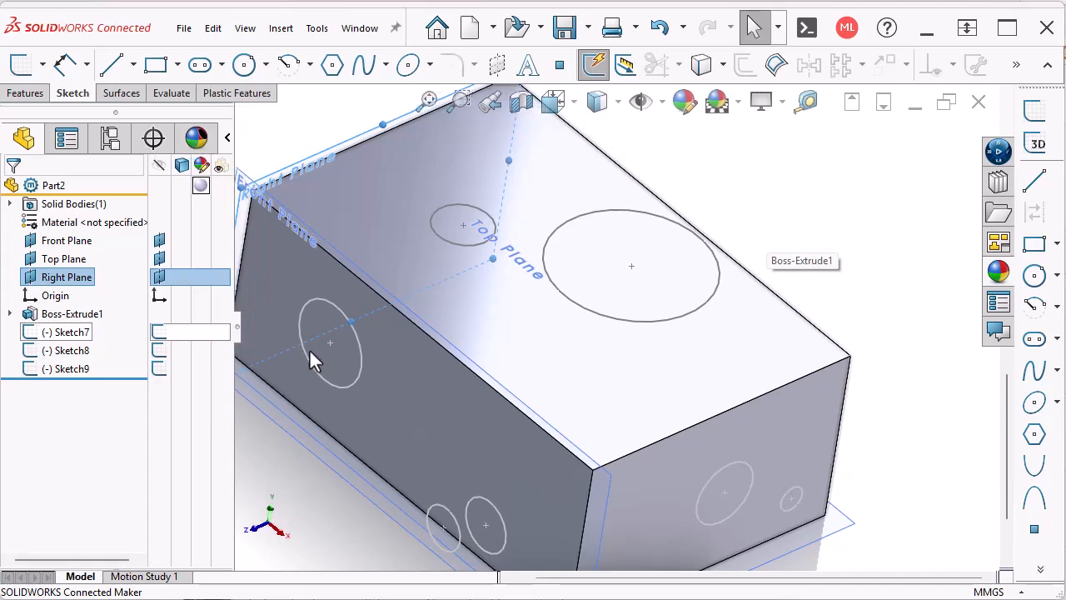
{"action": "left_click", "coordinate": [320, 484]}
{"action": "middle_click_drag", "start_coordinate": [320, 487], "coordinate": [738, 367]}
{"action": "scroll", "coordinate": [334, 481], "scroll_direction": "up", "scroll_amount": 3}
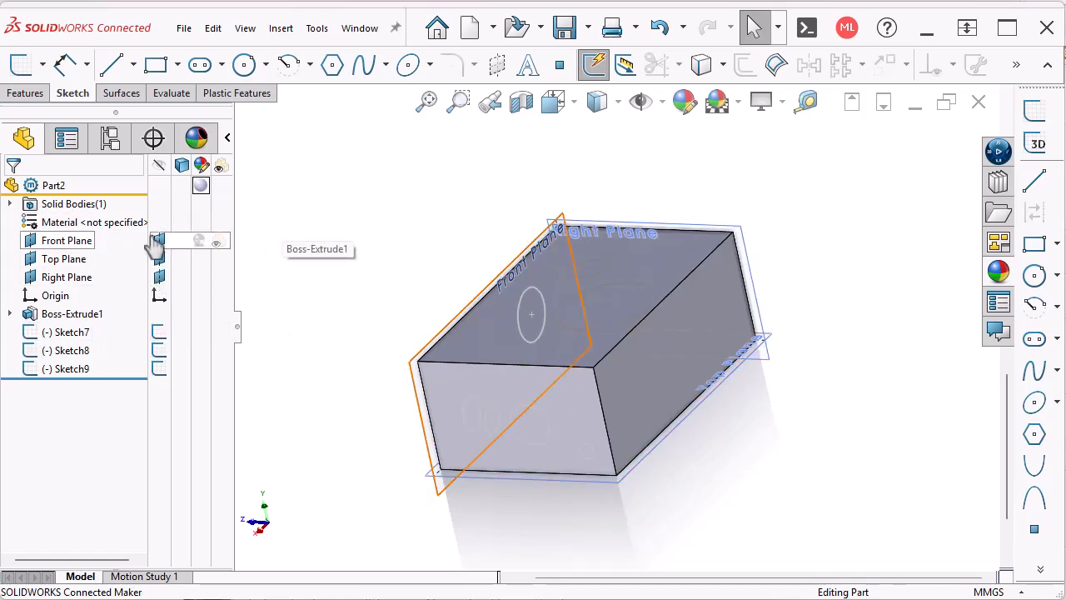
Step: Select the Front Plane in the feature tree and bring up its sketch command
{"action": "right_click", "coordinate": [82, 242]}
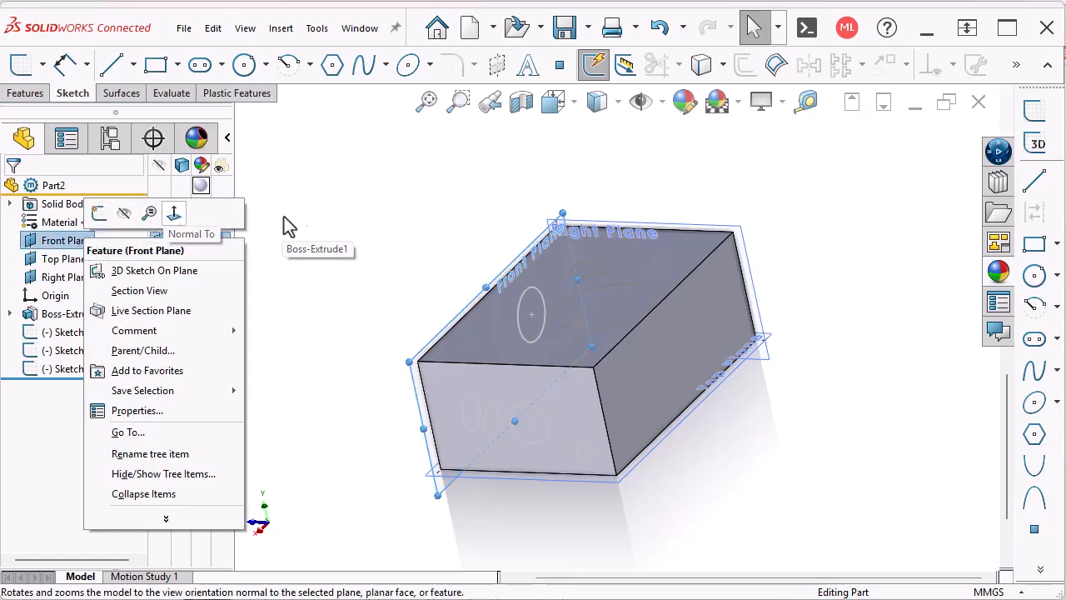
{"action": "left_click", "coordinate": [271, 218]}
{"action": "left_click", "coordinate": [66, 241]}
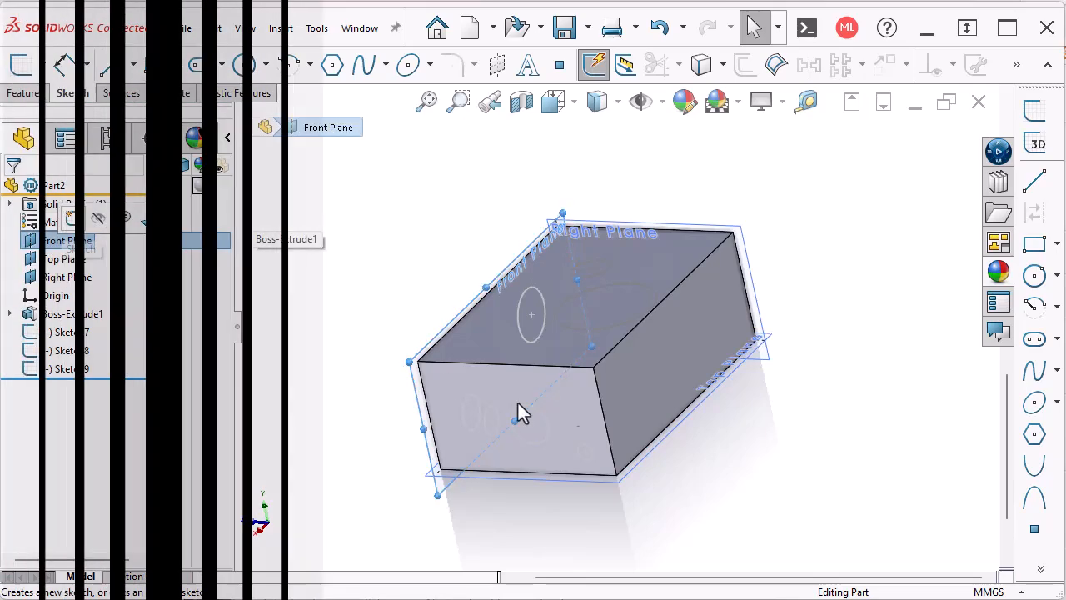